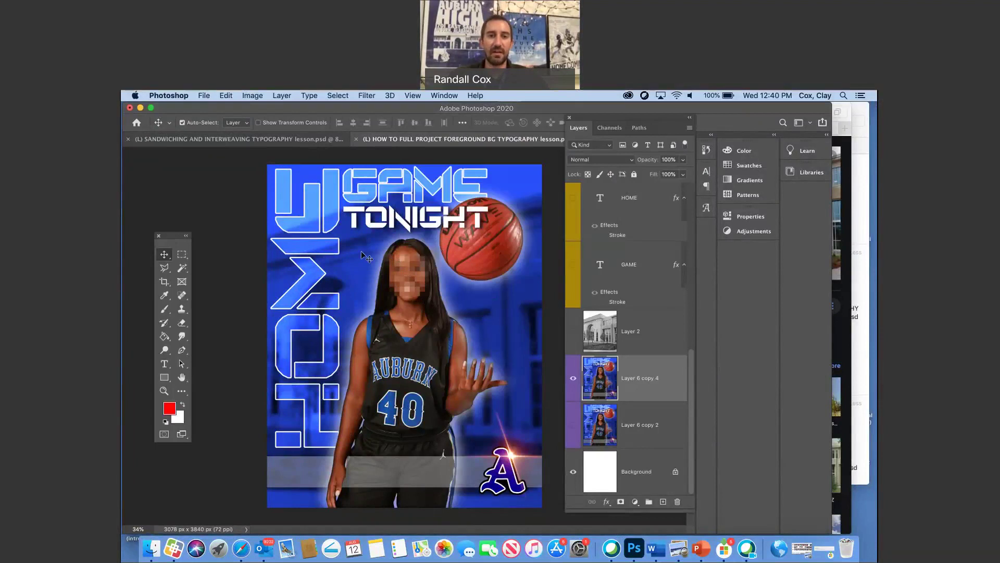
Pixelate the jersey number 40 with a Mosaic filter at a 72-square cell size.
left_click(182, 256)
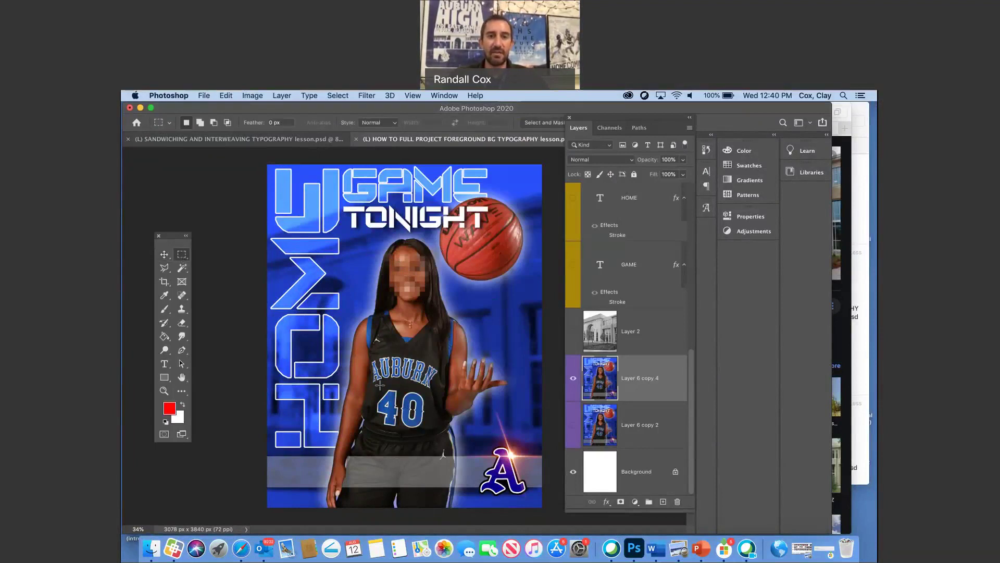
left_click_drag(374, 384, 434, 435)
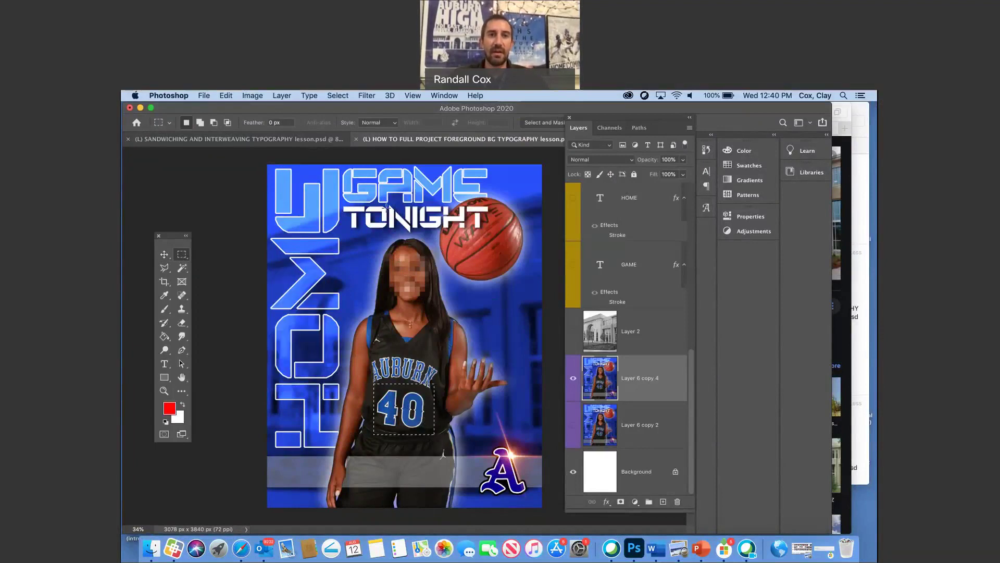
left_click(367, 96)
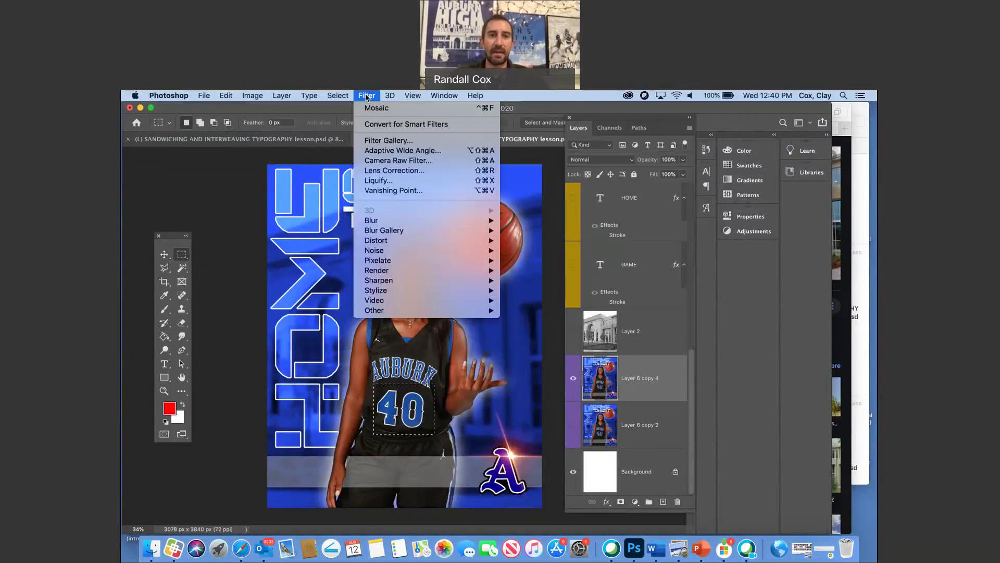
mouse_move(402, 262)
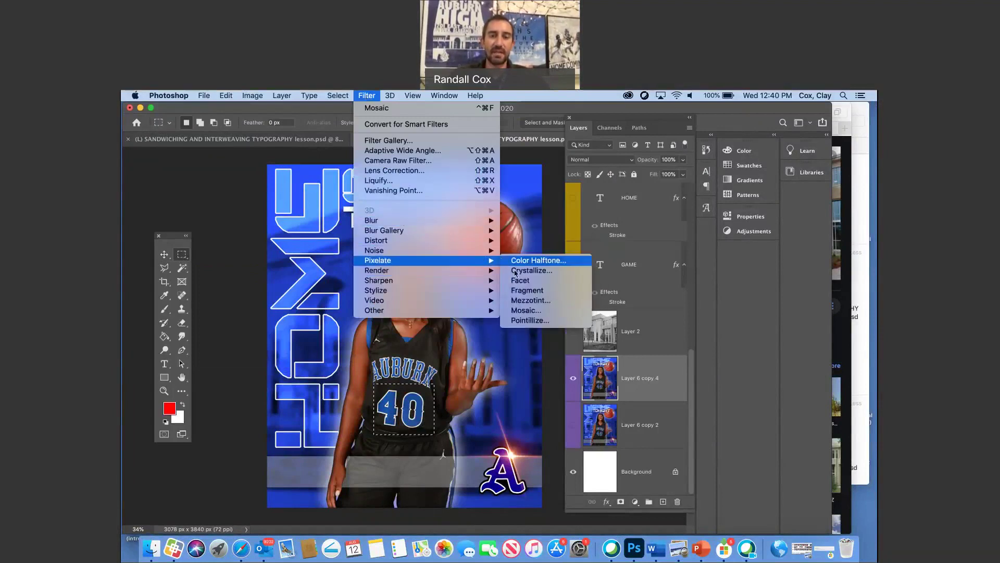
left_click(526, 310)
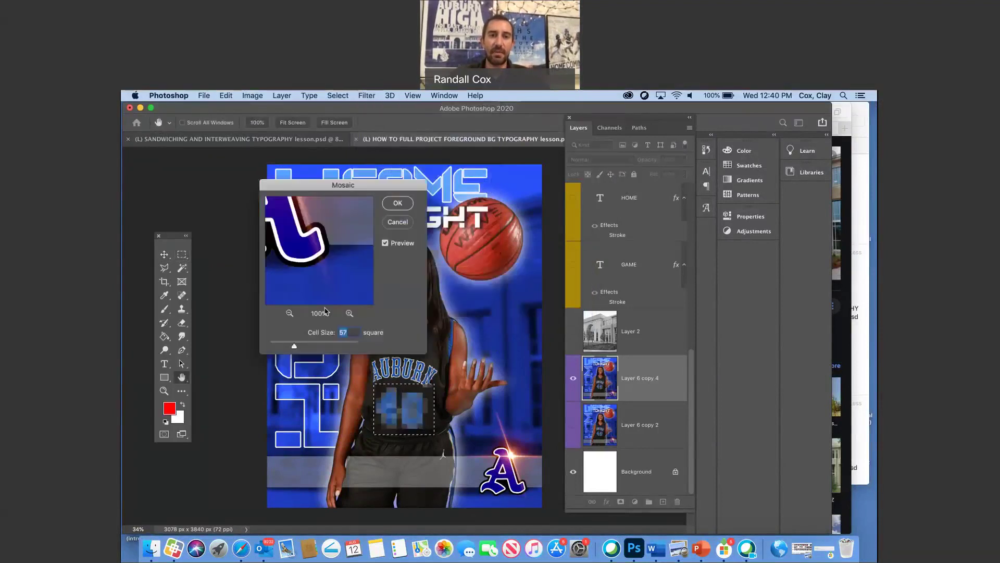
mouse_move(294, 346)
left_mouse_down()
mouse_move(275, 348)
mouse_move(301, 353)
left_mouse_up()
left_click(397, 203)
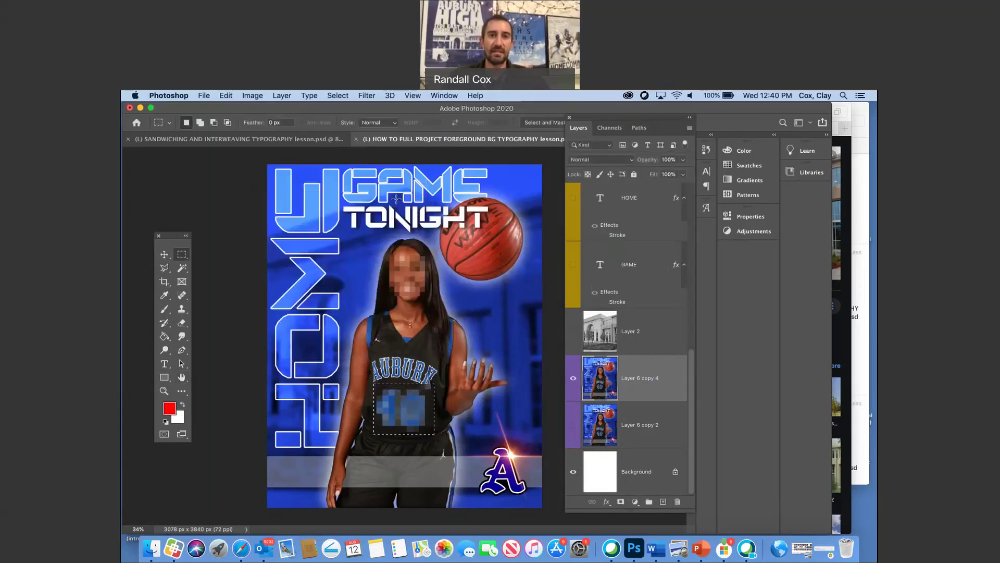
left_click(337, 95)
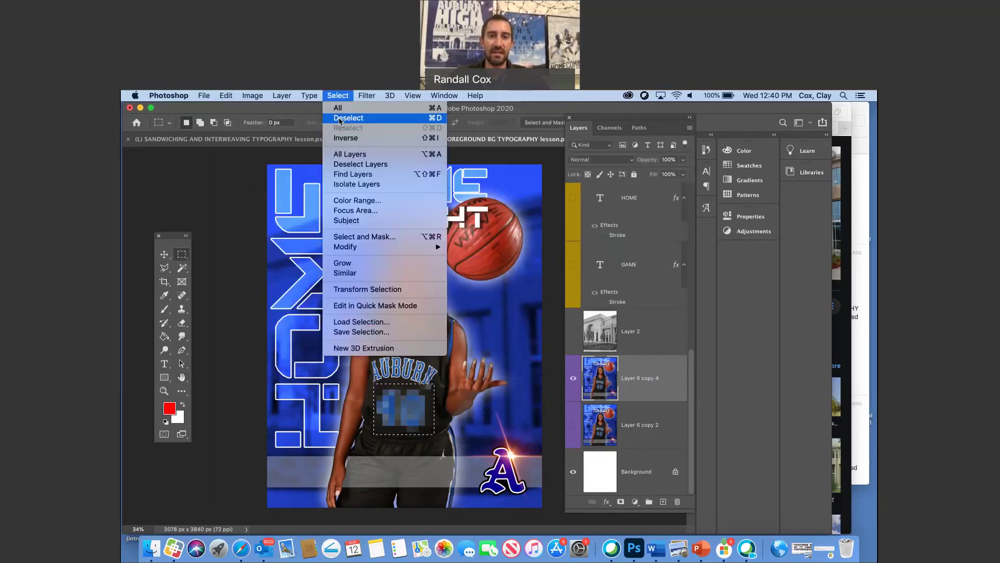
Deselect, then hide the player and grey building layers to leave a white canvas.
left_click(340, 118)
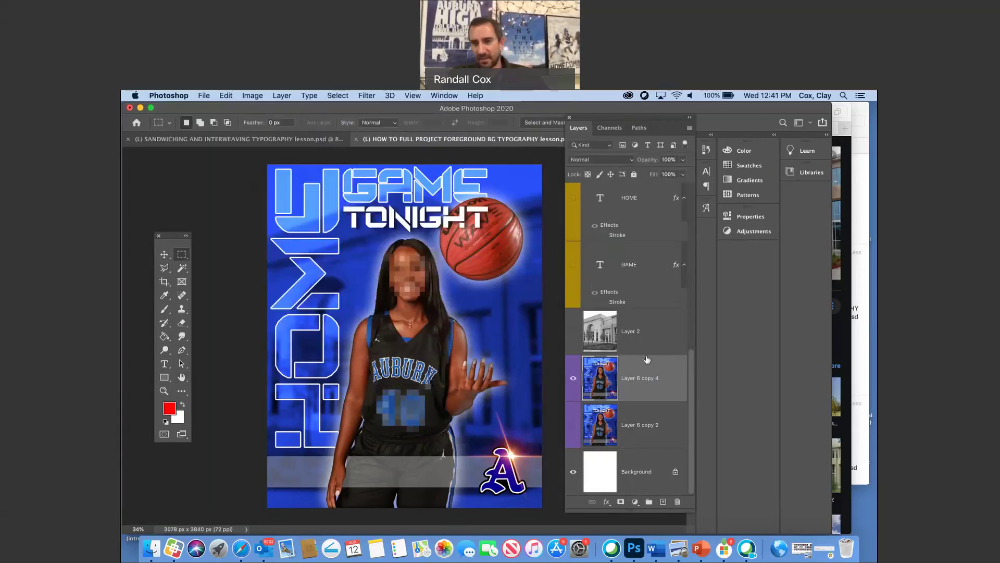
left_click(573, 380)
left_click(573, 331)
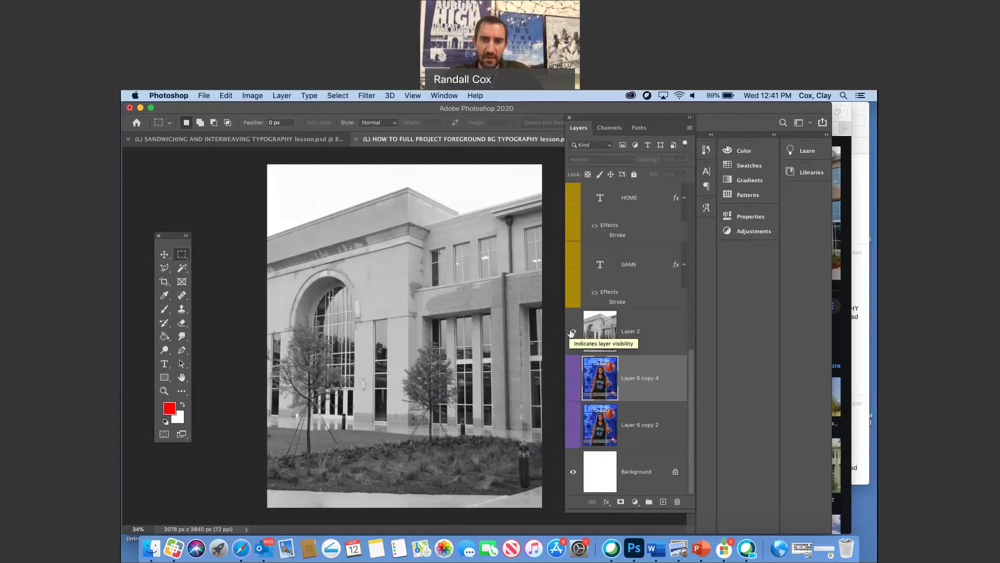
left_click(607, 336)
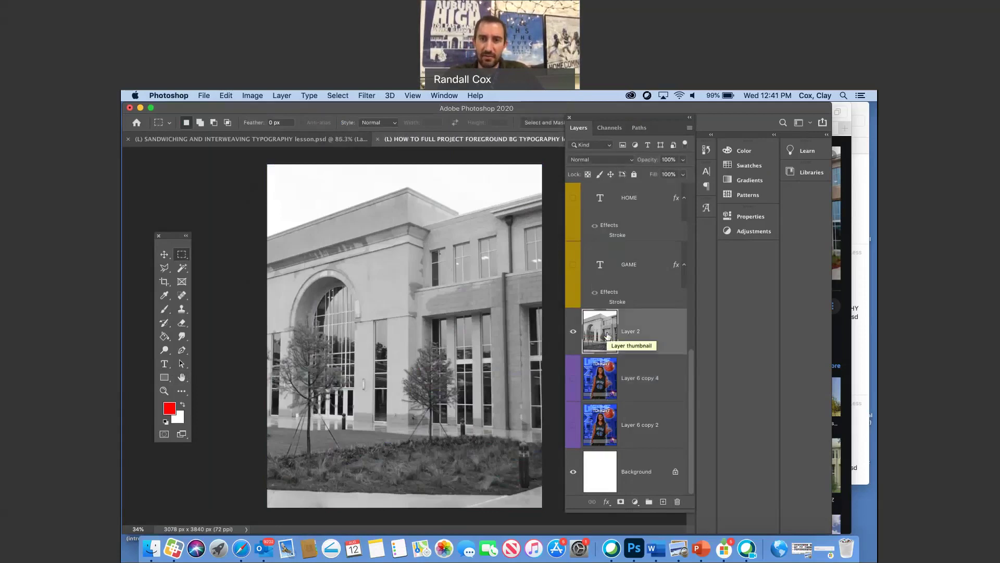
key("super+comma")
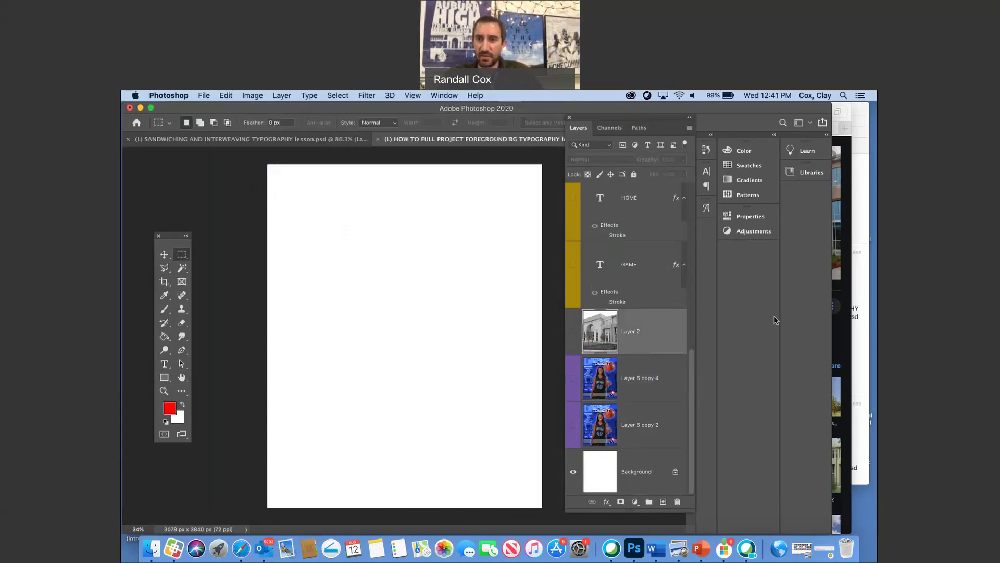
Copy the colour school-building photo from the web image results.
left_click(843, 349)
right_click(791, 245)
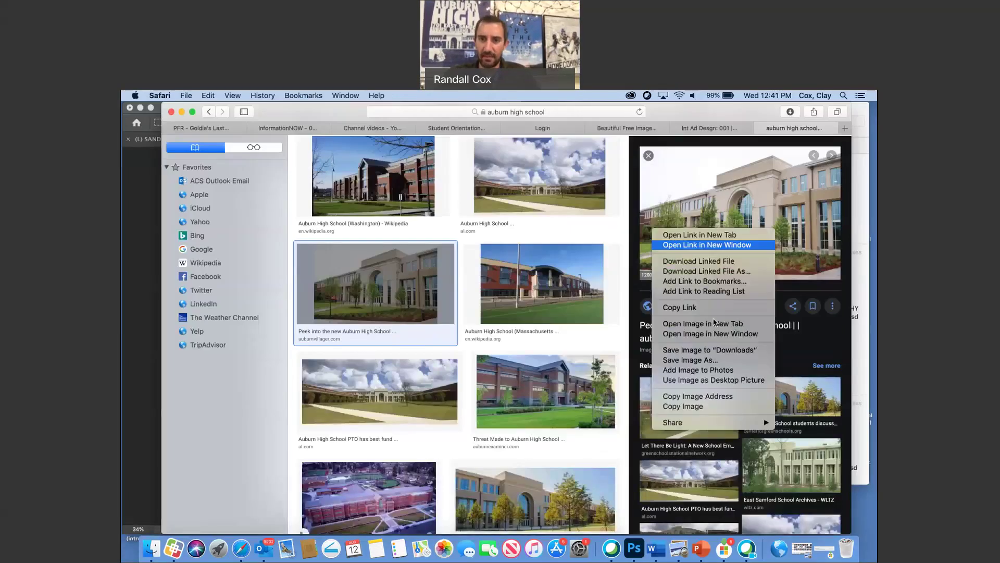
left_click(677, 407)
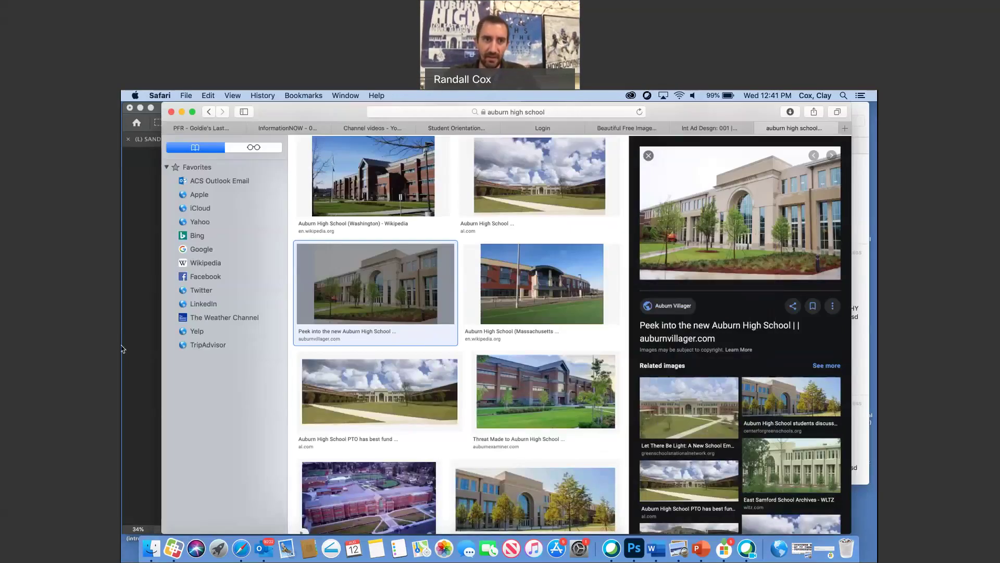
Paste the school-building photo as Layer 7 and scale it to cover the canvas.
left_click(141, 337)
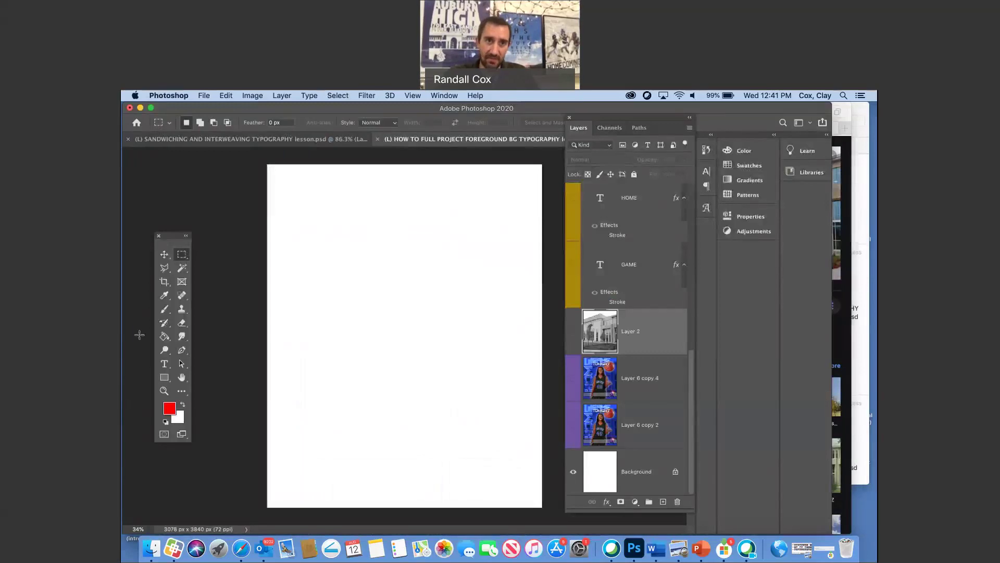
left_click(225, 96)
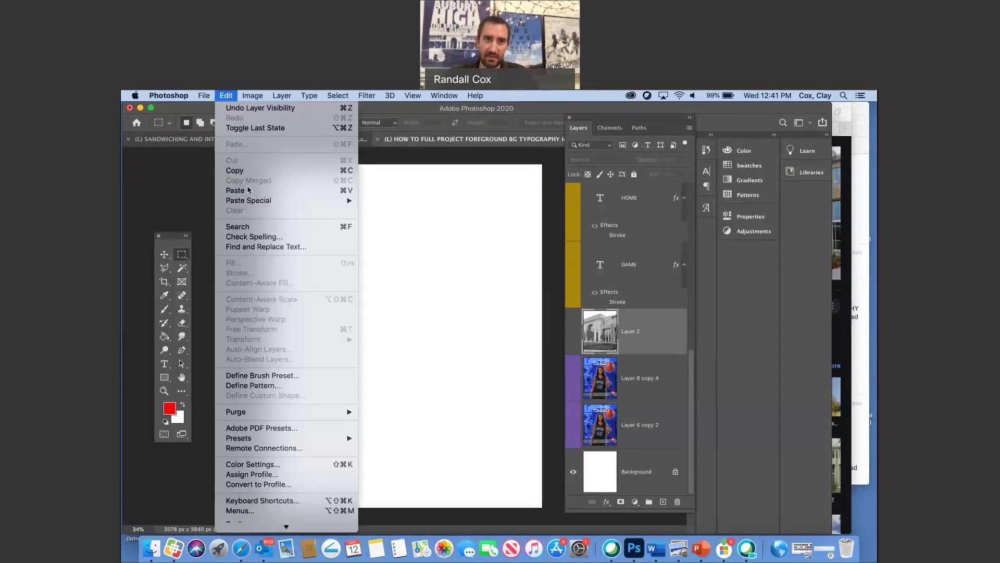
left_click(343, 191)
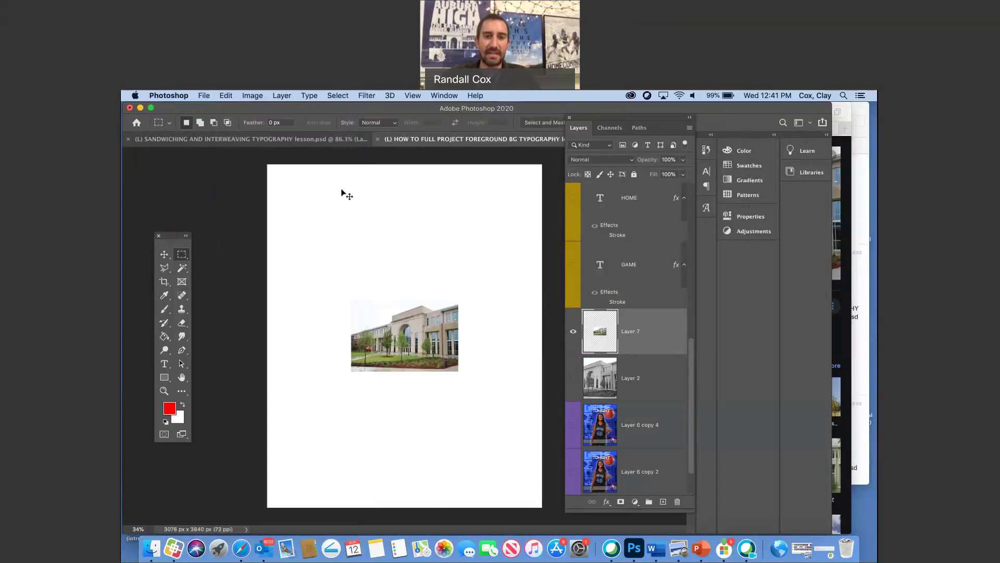
key("super+t")
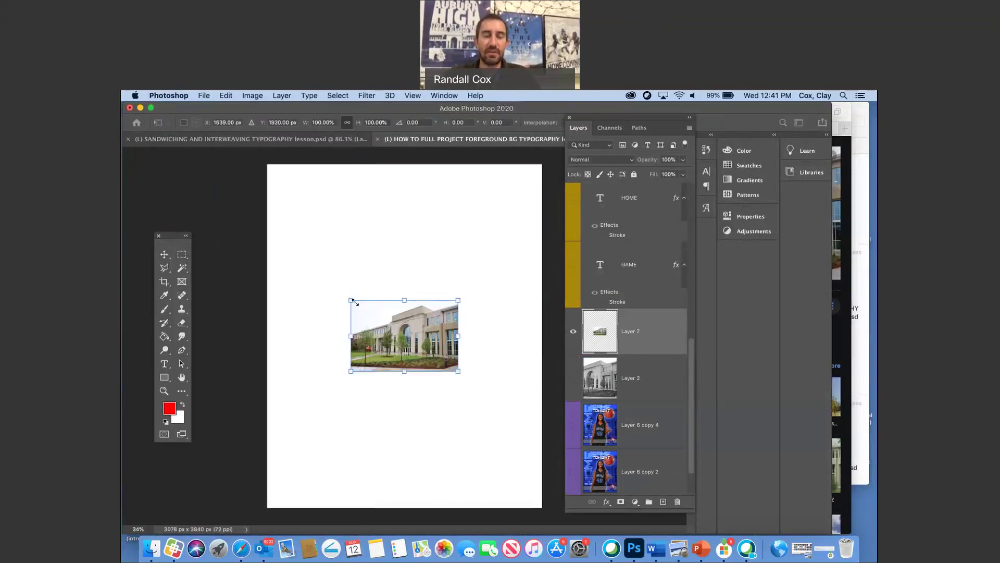
left_click_drag(352, 301, 122, 148)
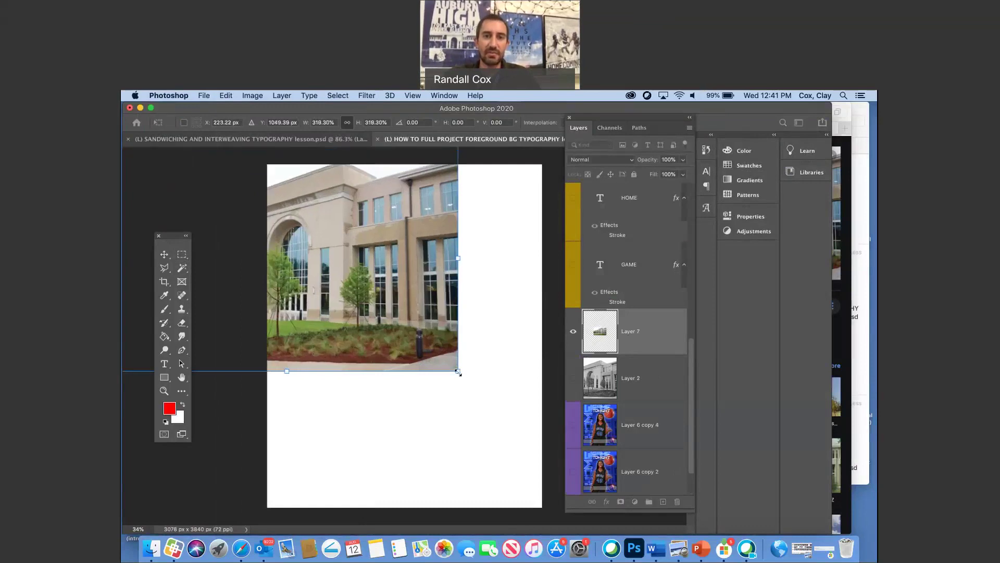
left_click_drag(564, 483, 659, 547)
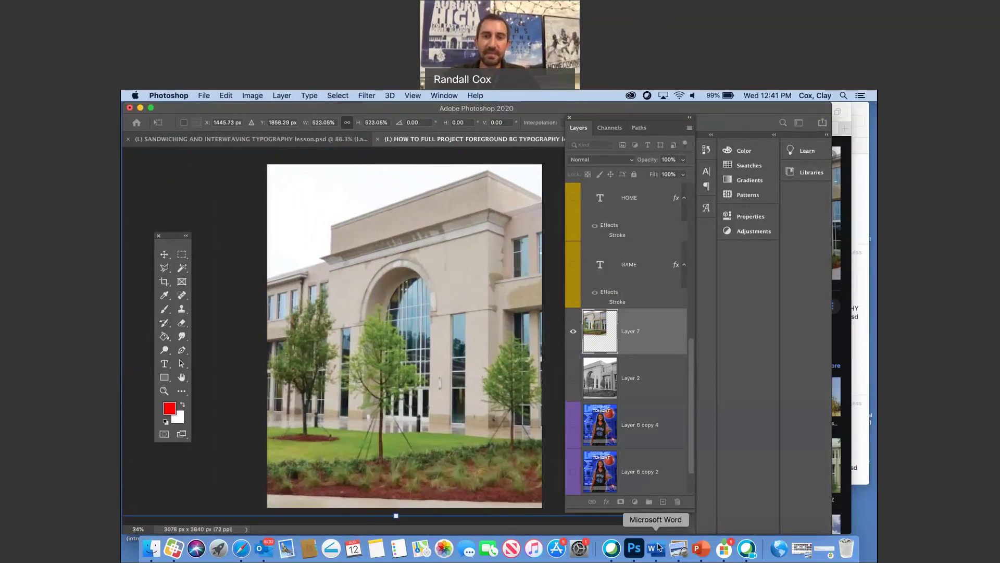
key("Return")
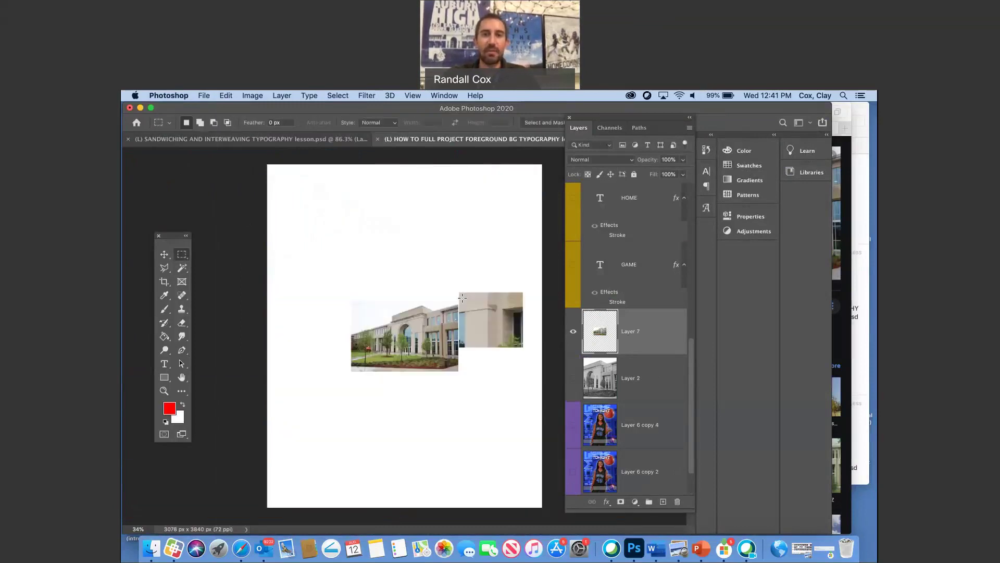
Desaturate Layer 7's school-building photo to black and white.
left_click(164, 255)
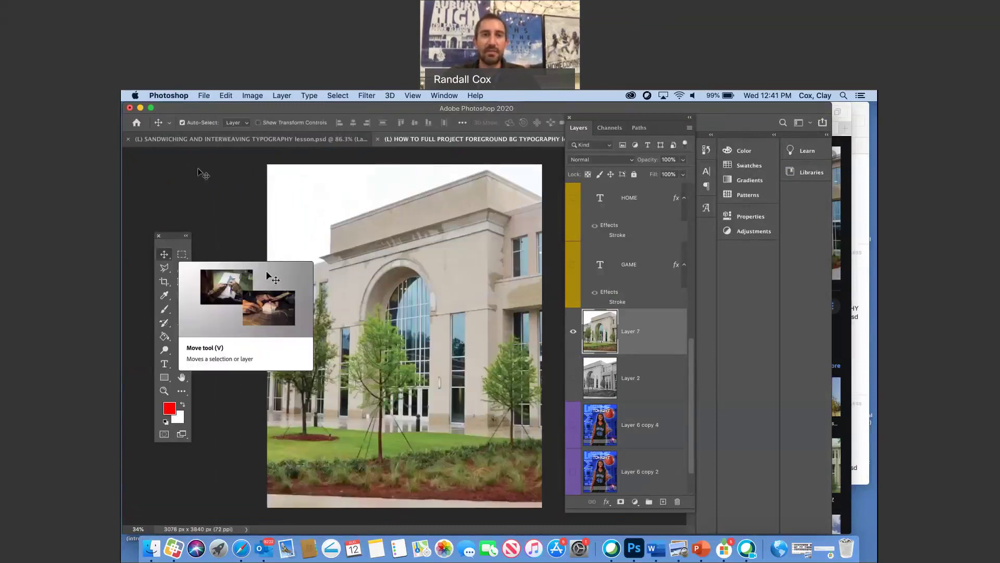
left_click(252, 96)
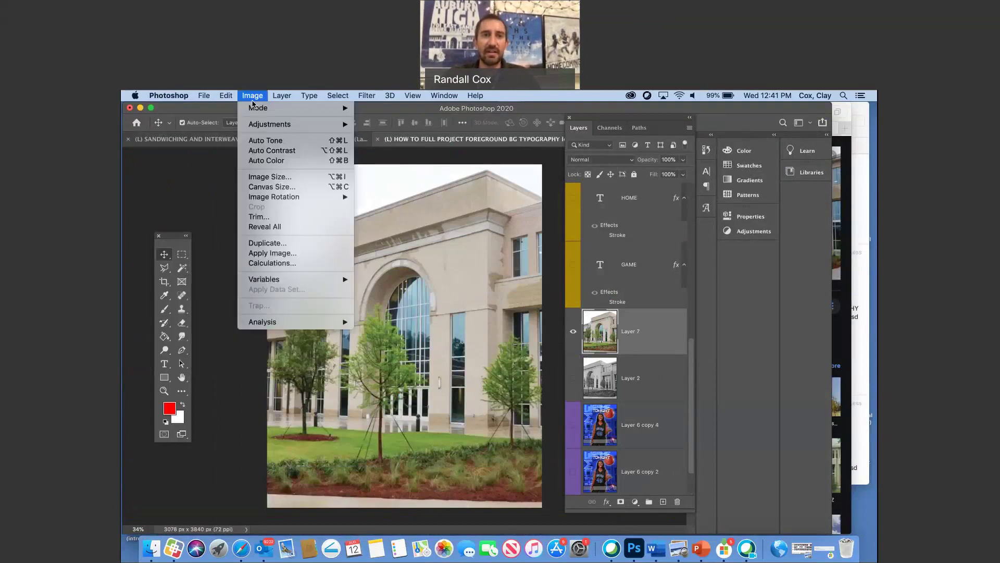
mouse_move(269, 124)
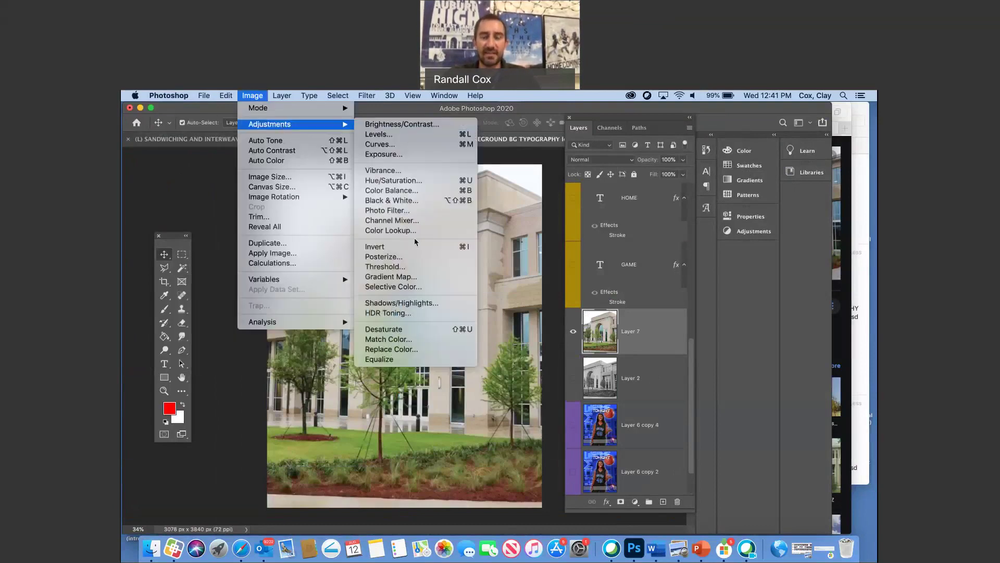
left_click(399, 330)
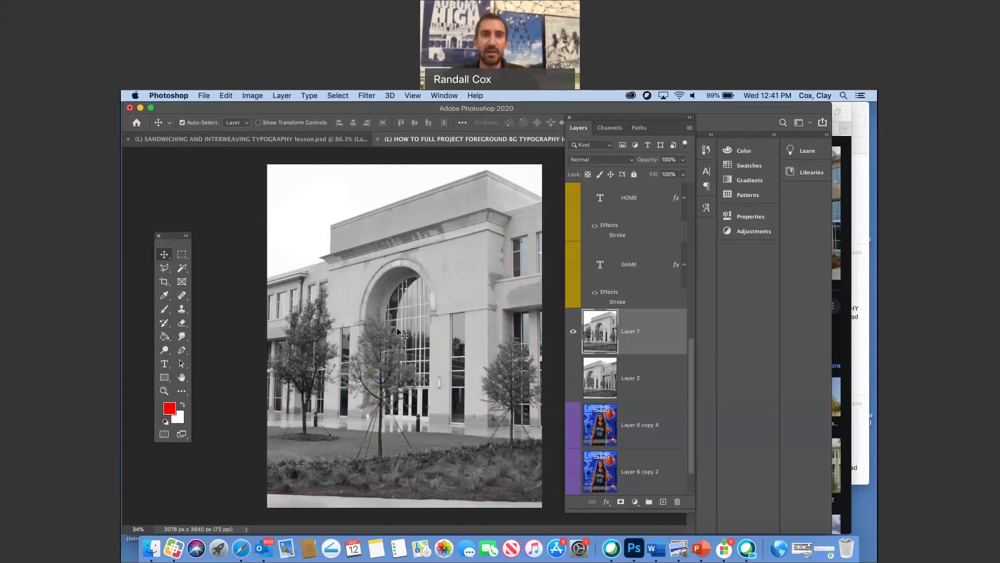
Apply a 19-pixel Gaussian Blur to the black-and-white building photo.
left_click(367, 96)
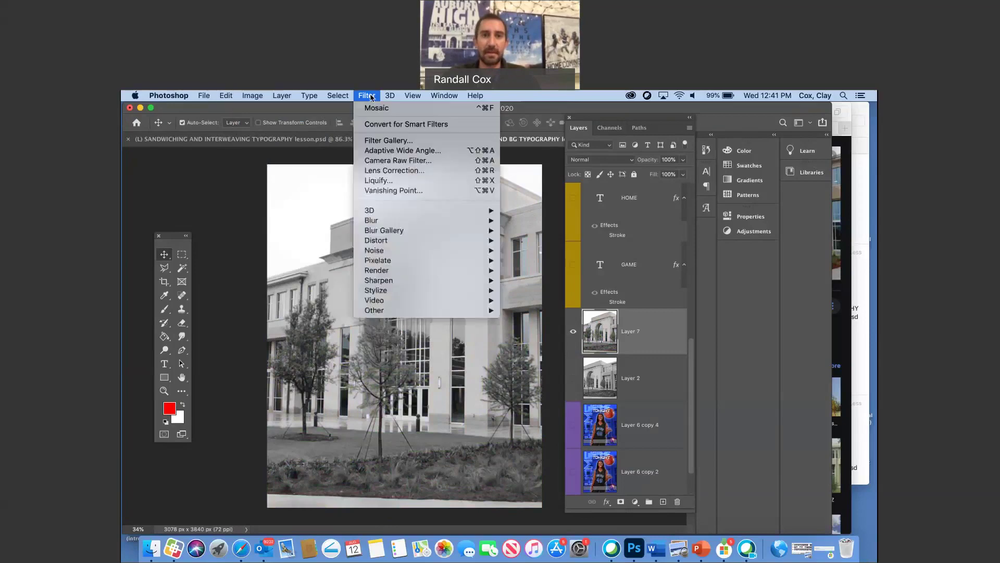
mouse_move(443, 221)
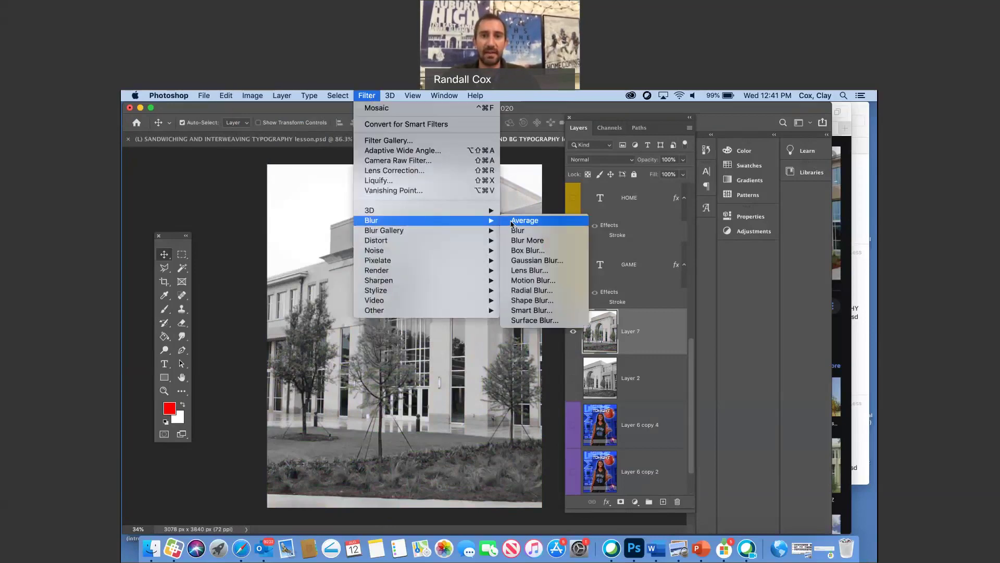
left_click(532, 260)
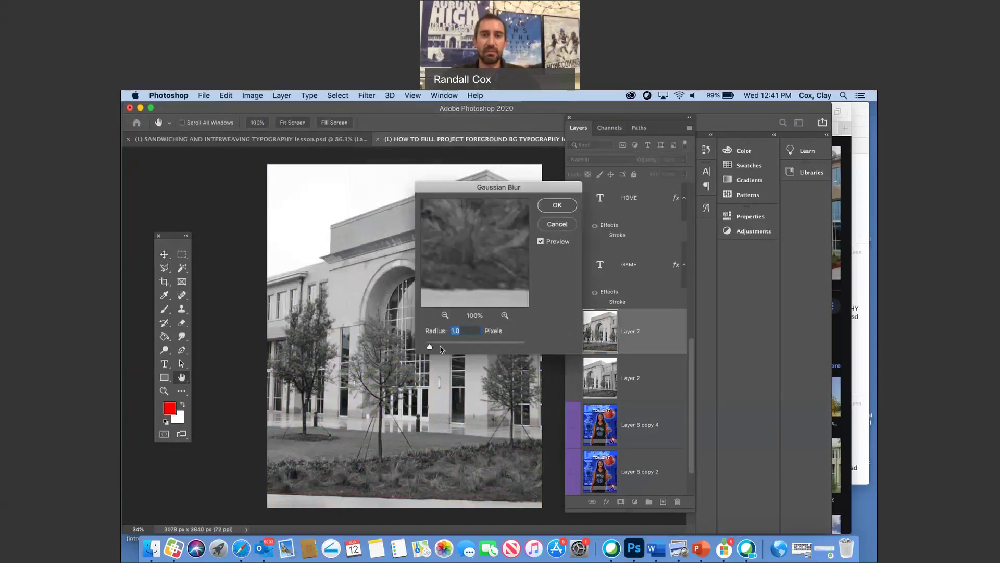
left_click_drag(429, 346, 470, 350)
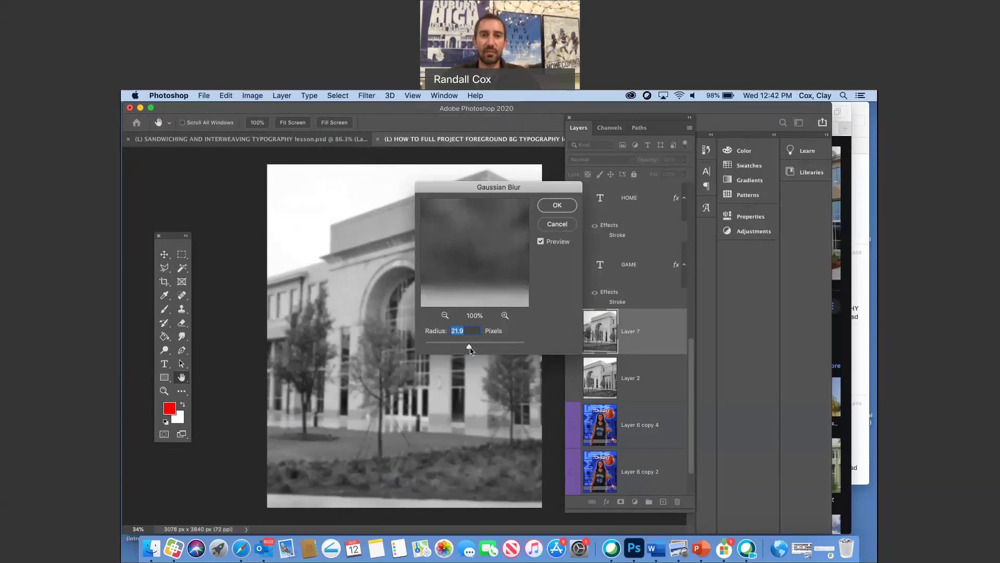
left_click_drag(470, 350, 469, 350)
left_click(553, 206)
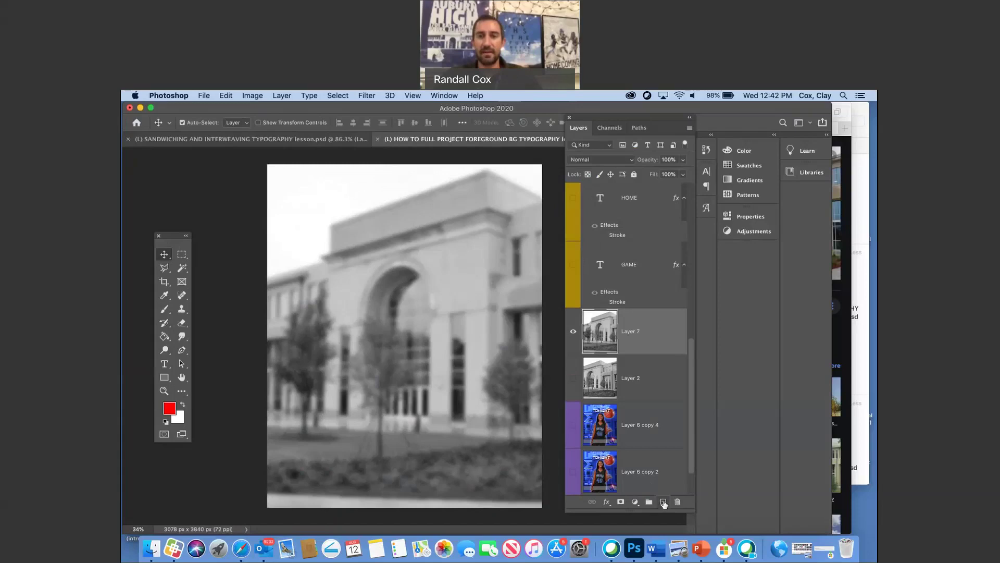
Add a new Layer 8 and fill it with solid blue.
left_click(663, 501)
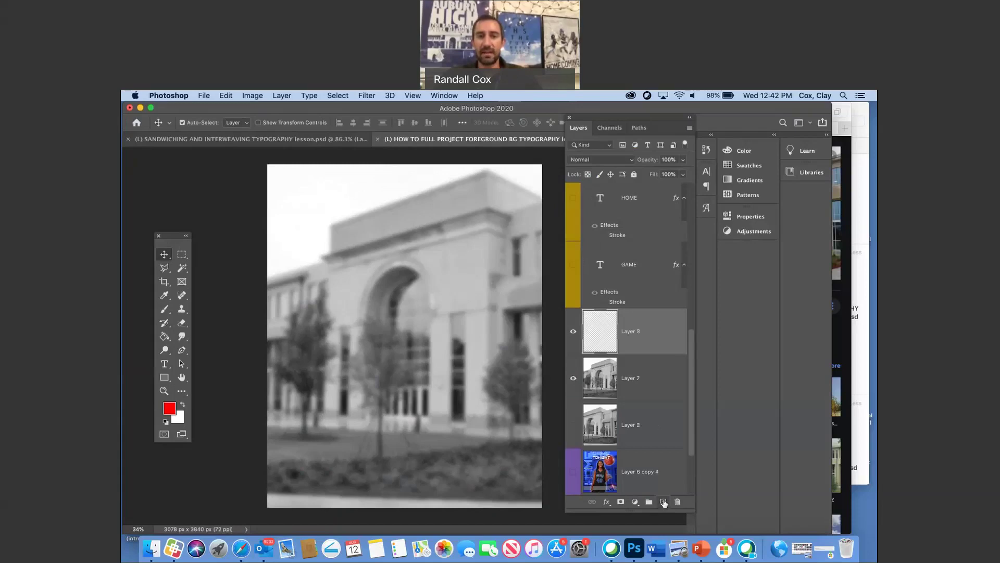
left_click(169, 411)
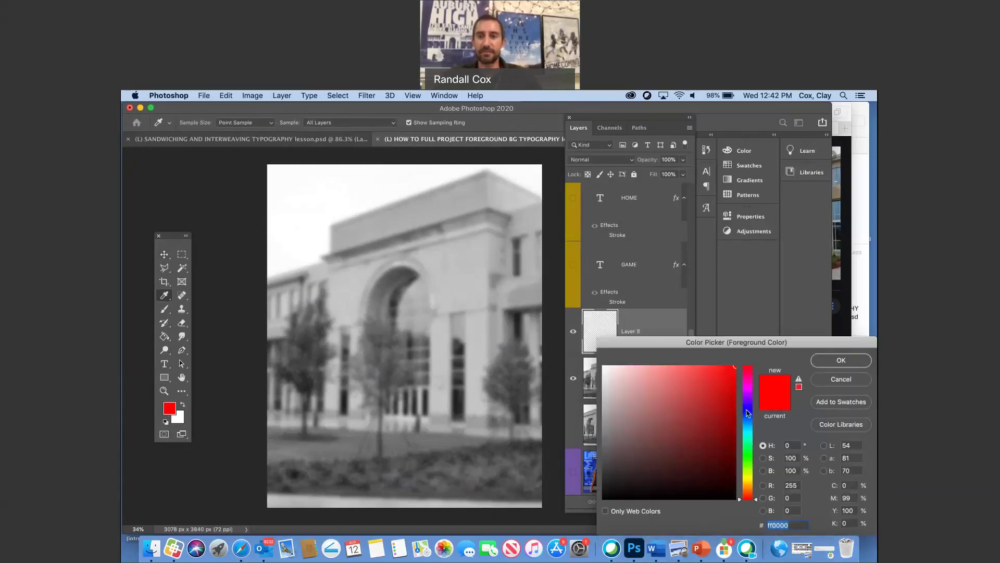
left_click(748, 413)
key("Return")
key("v")
left_click(164, 336)
left_click(391, 272)
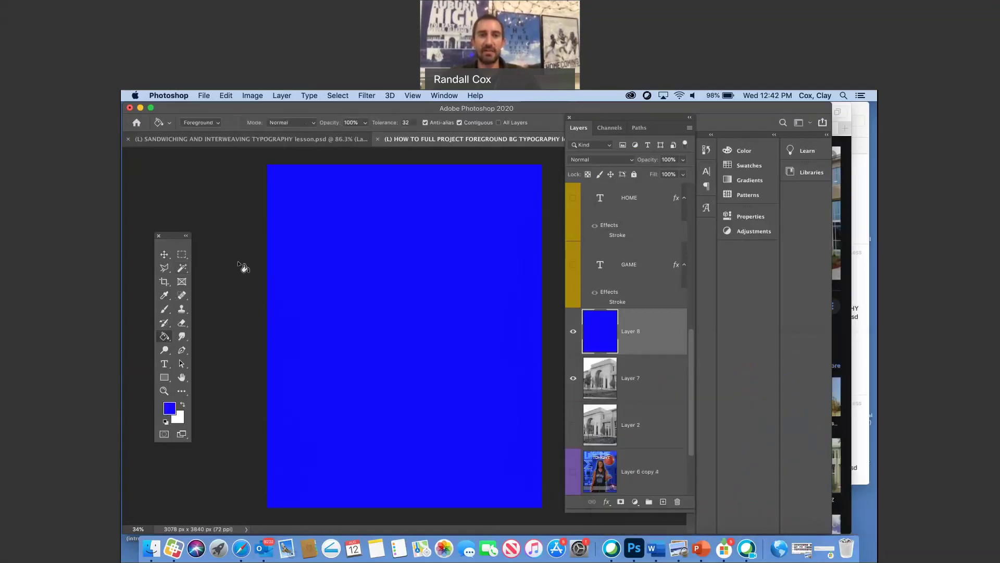
left_click(161, 255)
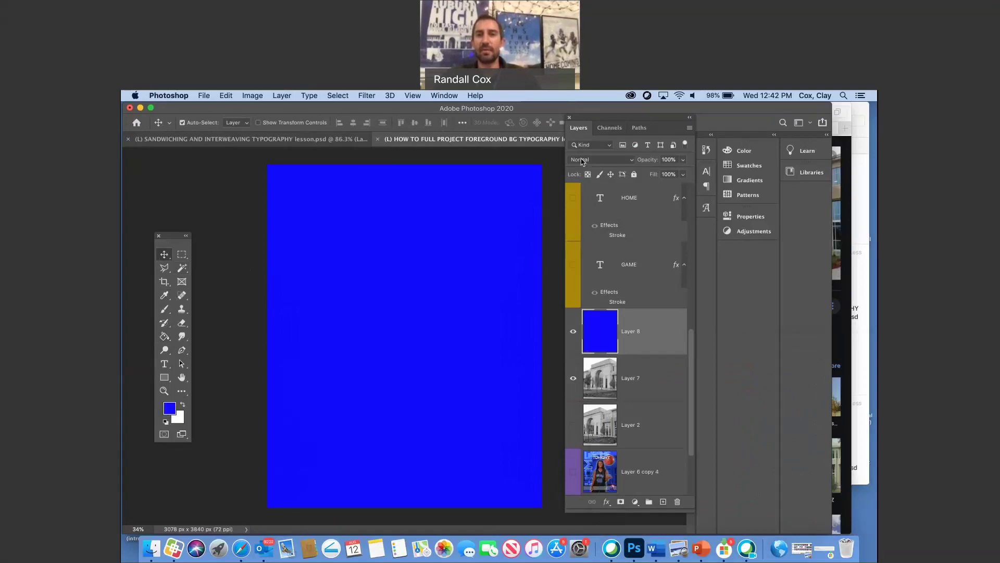
Set Layer 8 to Multiply blending at 88% opacity.
left_click(684, 161)
mouse_move(682, 174)
left_mouse_down()
mouse_move(658, 173)
mouse_move(683, 173)
left_mouse_up()
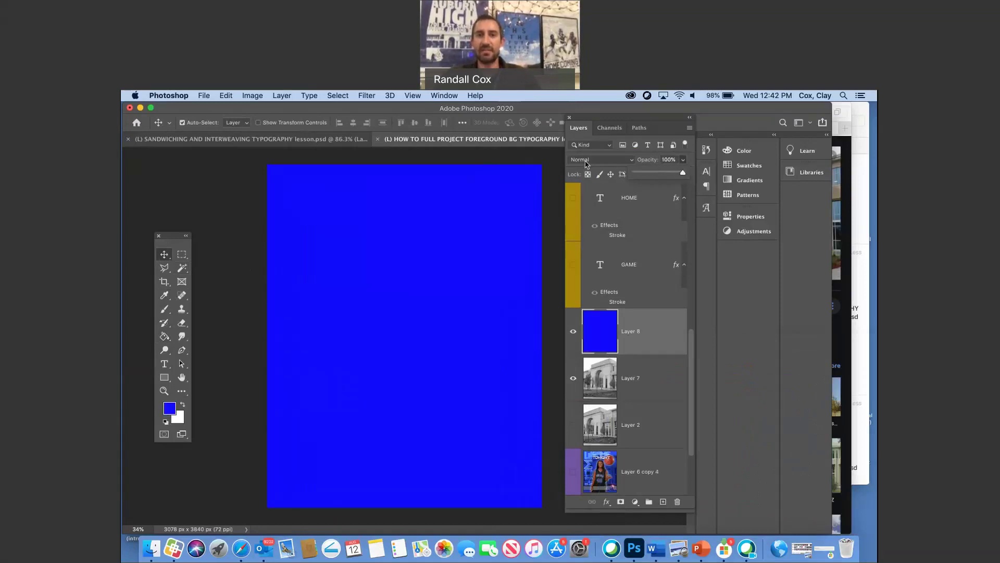
left_click(586, 161)
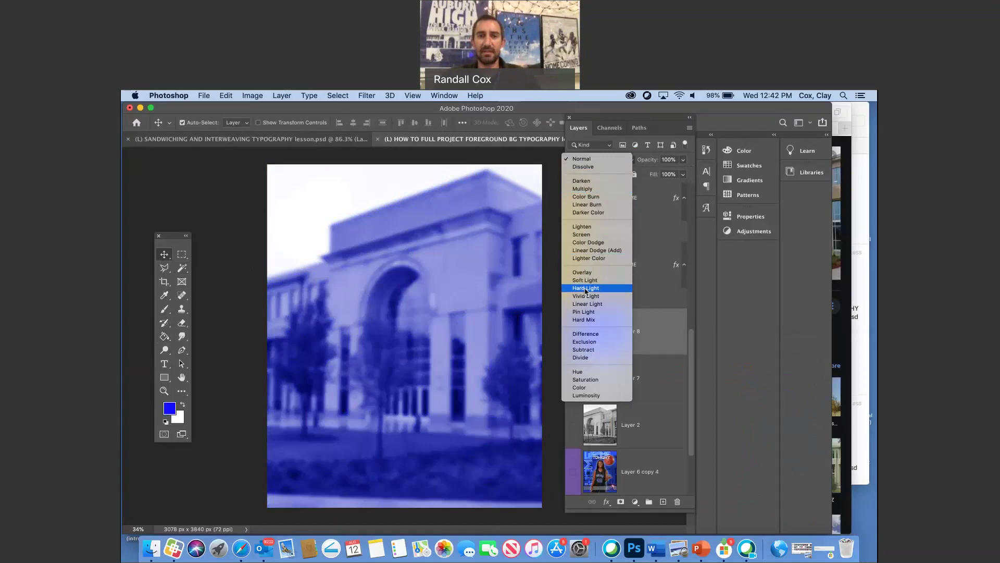
left_click(587, 190)
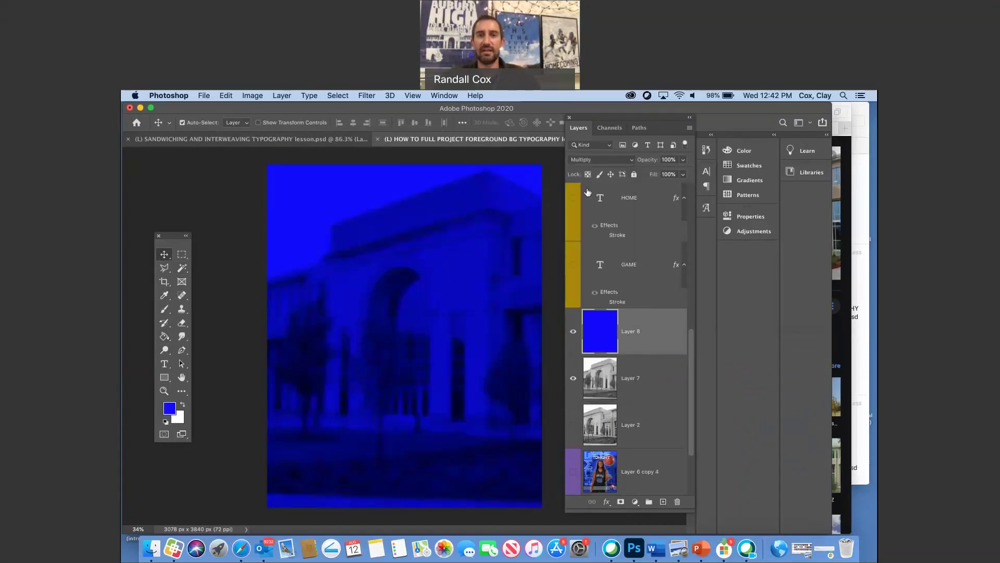
left_click_drag(683, 159, 676, 174)
left_click(616, 161)
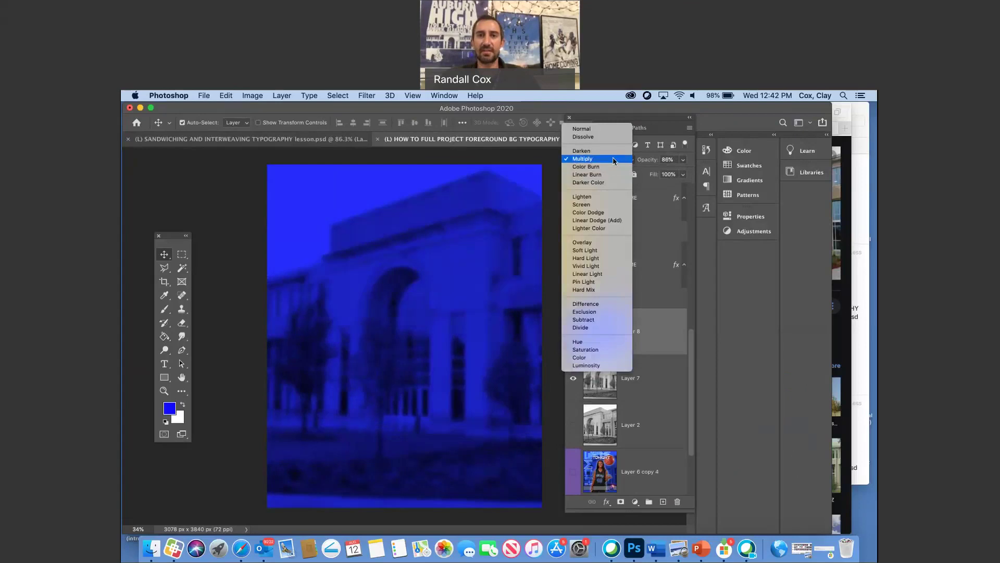
left_click(614, 161)
Show the GAME text layer, try Normal, then settle on Overlay blending.
scroll(628, 255, "up", 5)
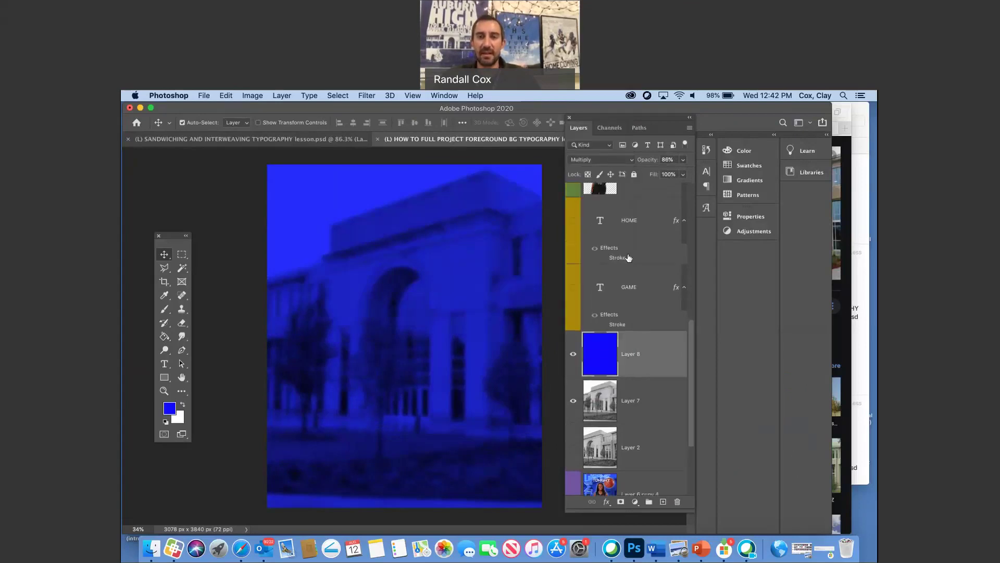
left_click(574, 358)
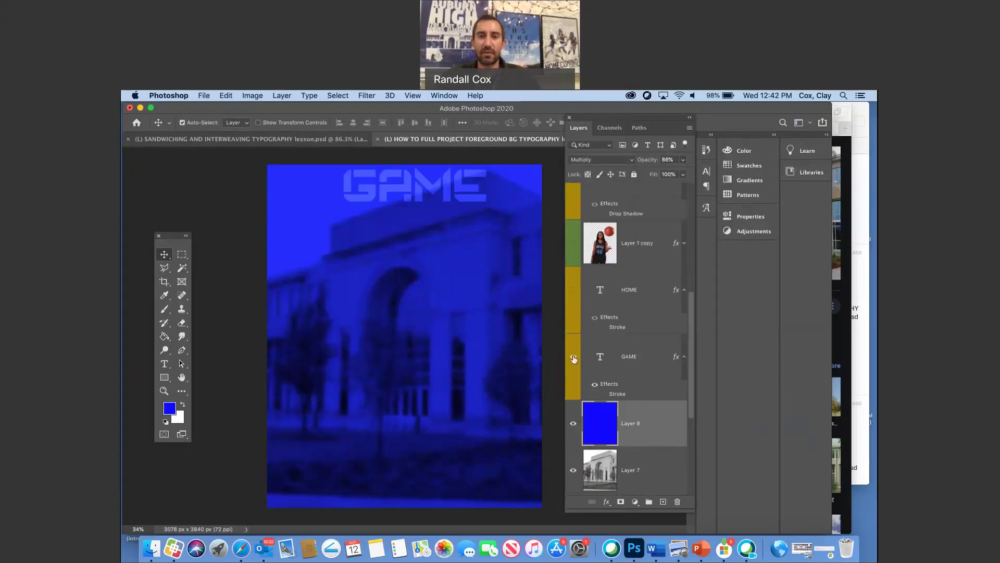
left_click(599, 360)
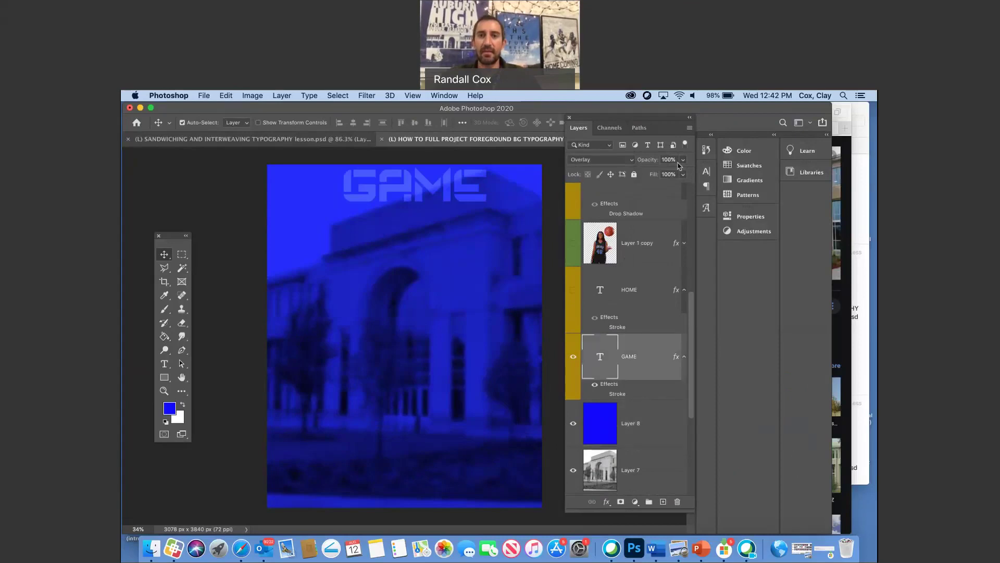
left_click(631, 160)
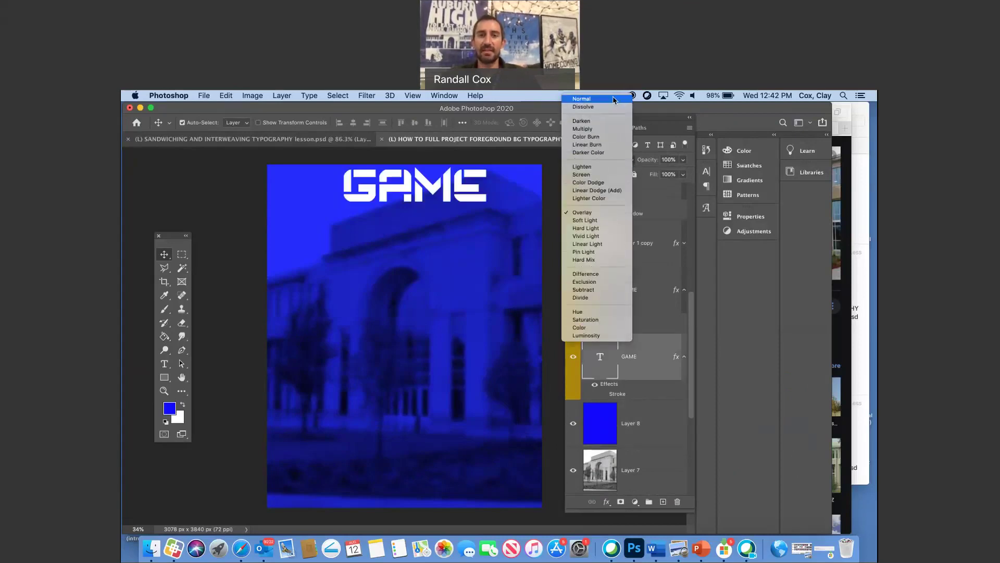
left_click(614, 99)
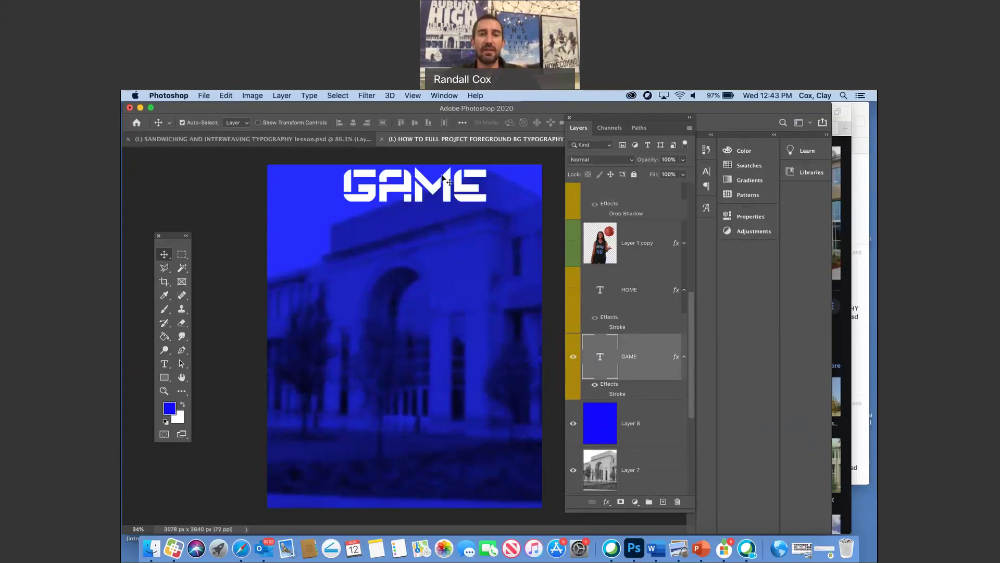
left_click(581, 160)
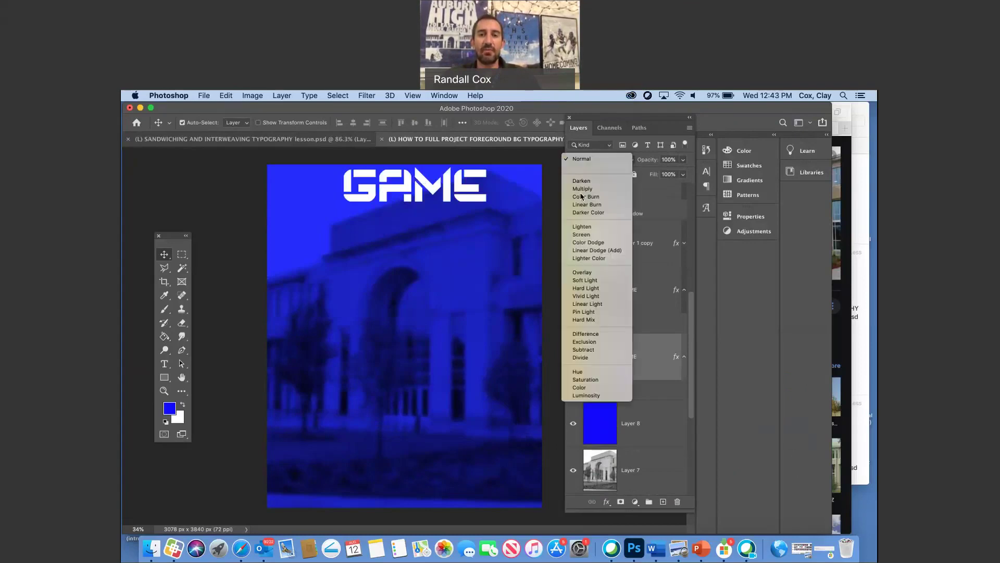
left_click(585, 274)
Add a white Stroke outline to the GAME text.
double_click(675, 349)
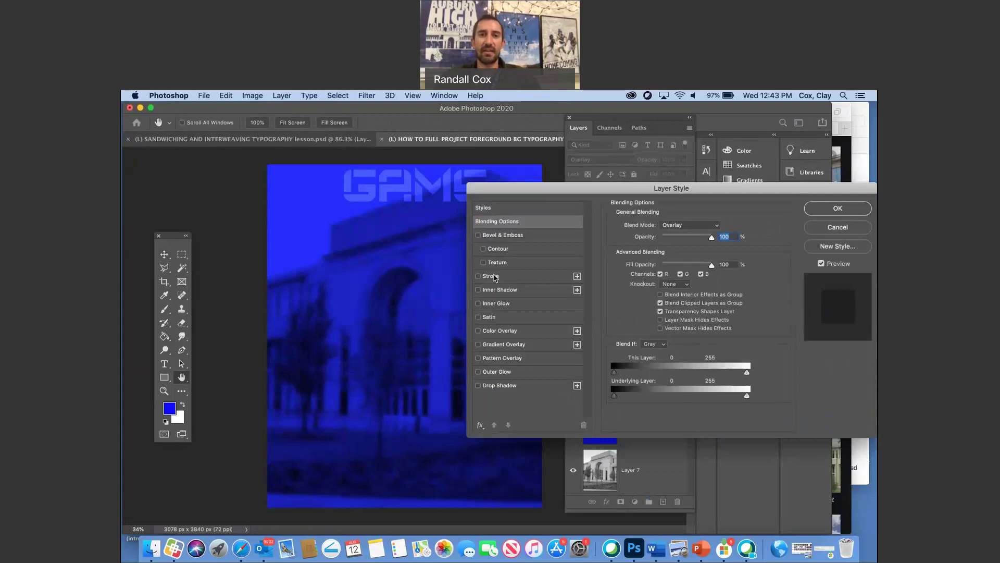
left_click(493, 276)
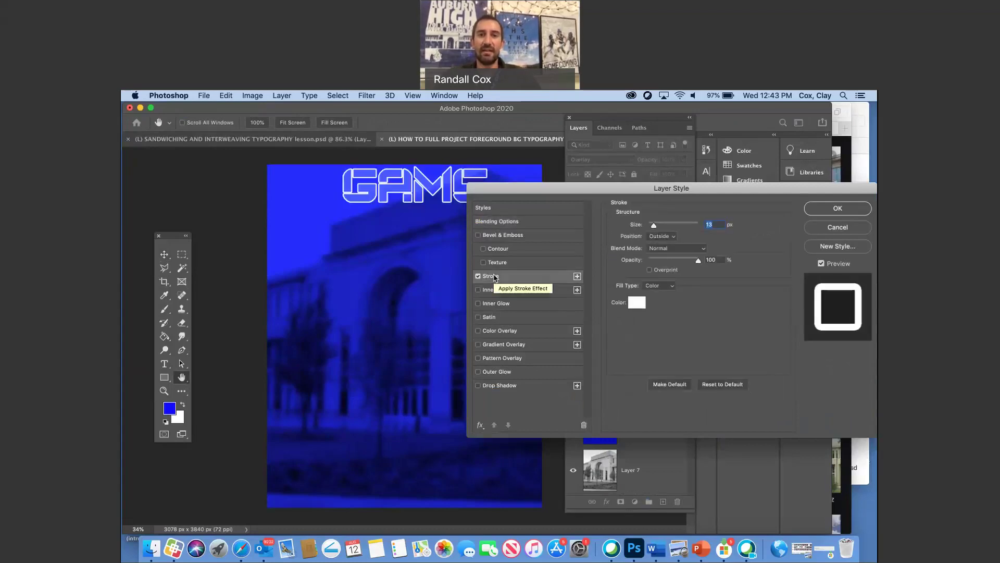
left_click(846, 211)
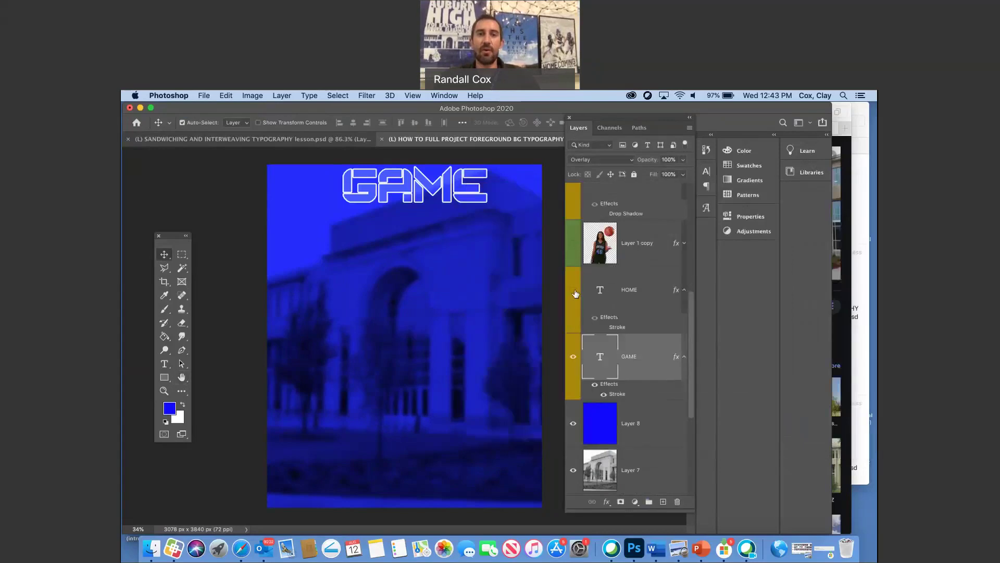
Show the HOME text, set it to Overlay, and give it a white Stroke.
left_click(574, 291)
left_click(610, 290)
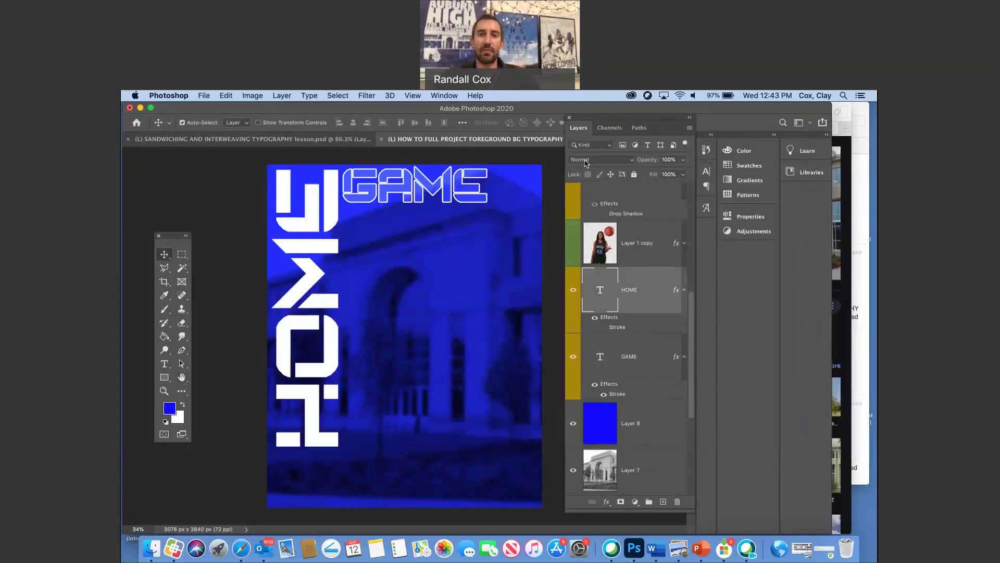
left_click(599, 159)
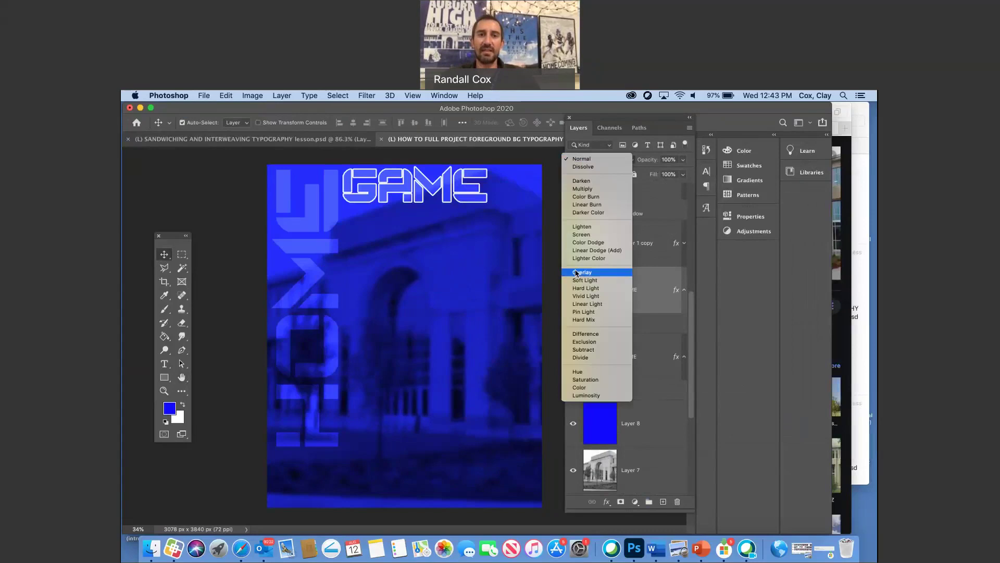
left_click(576, 273)
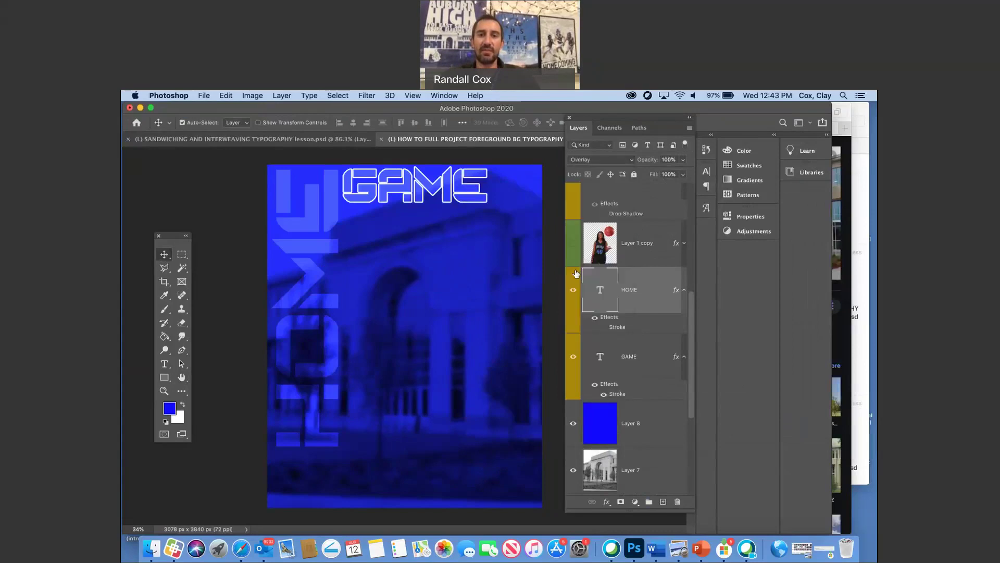
double_click(659, 281)
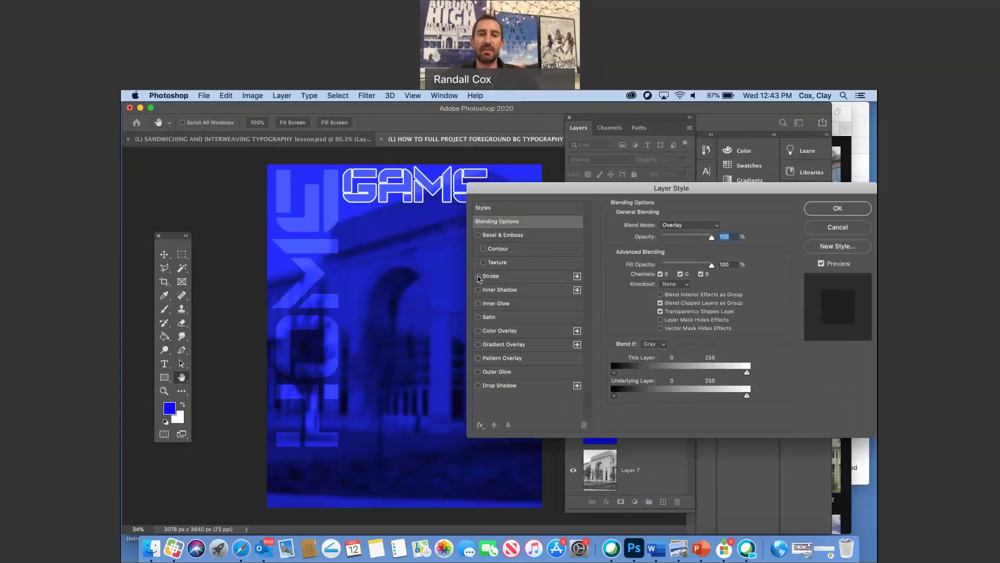
left_click(492, 276)
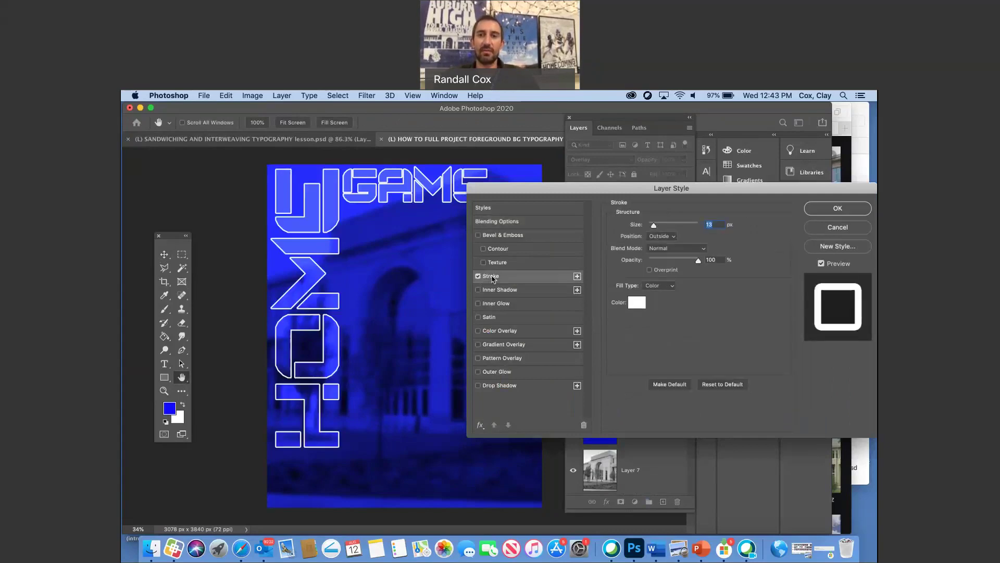
left_click(853, 209)
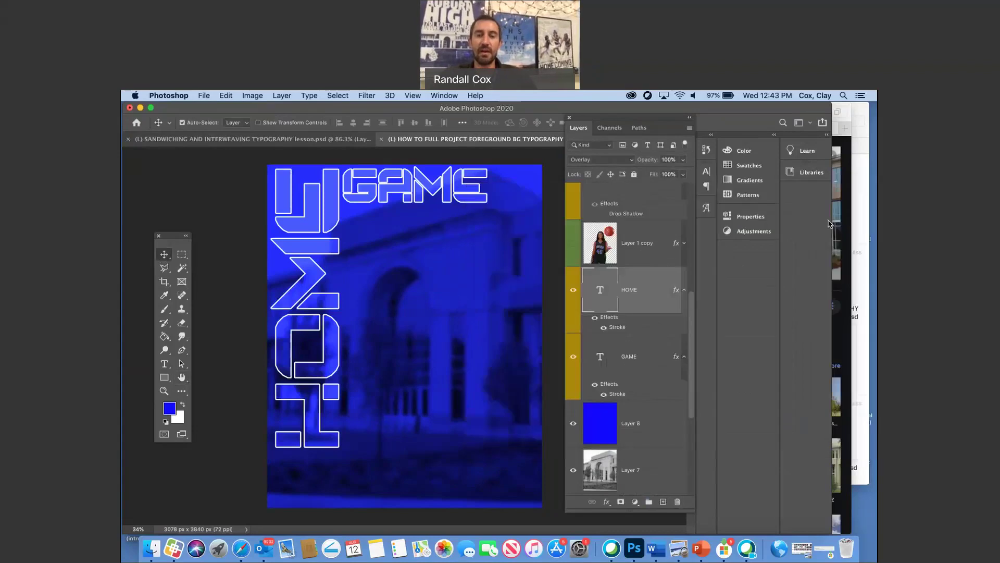
Show the player cutout and give it a soft white Outer Glow at 63% opacity, reduced size.
left_click(574, 244)
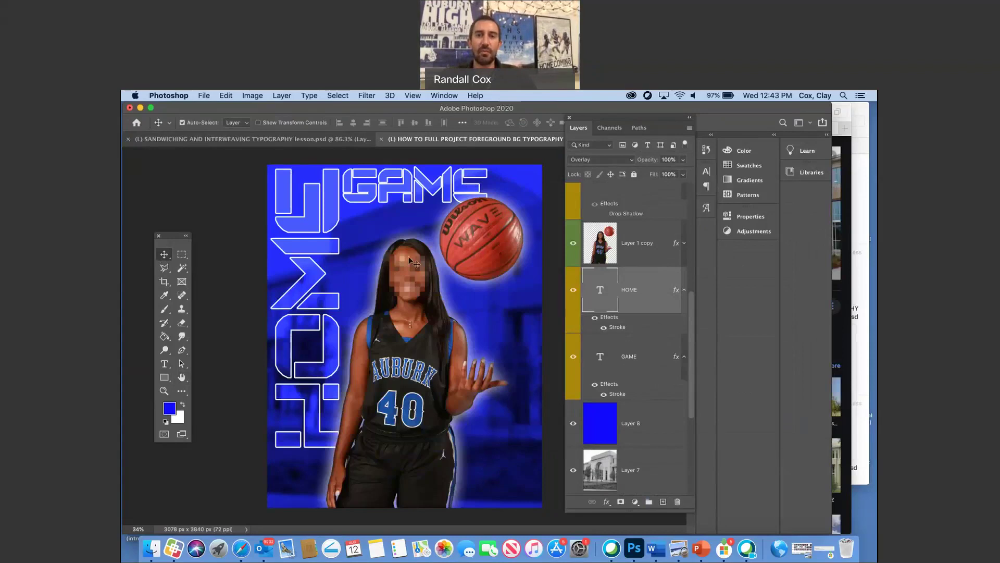
double_click(667, 239)
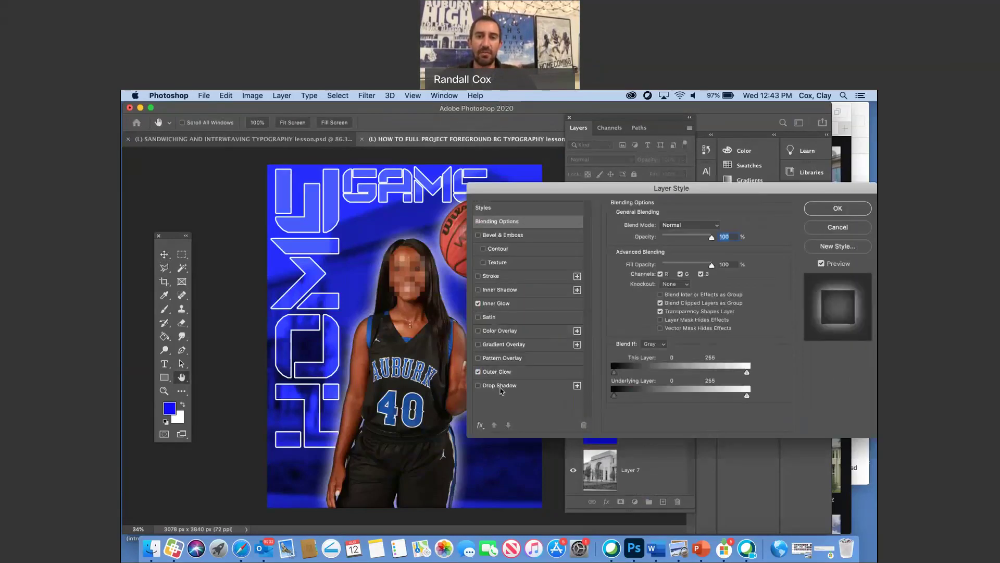
left_click(500, 372)
left_click_drag(663, 238, 681, 237)
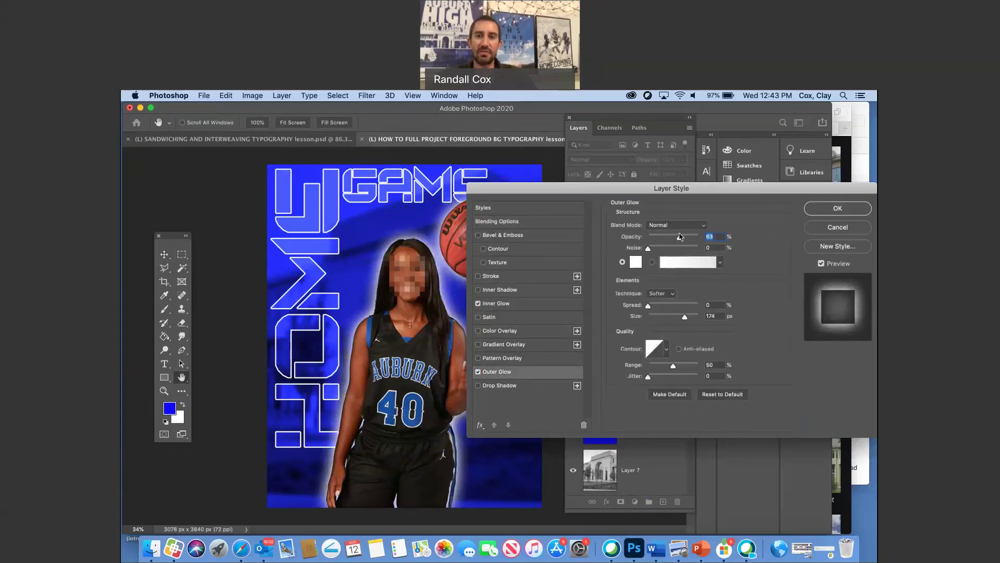
left_click_drag(684, 316, 672, 319)
left_click(845, 208)
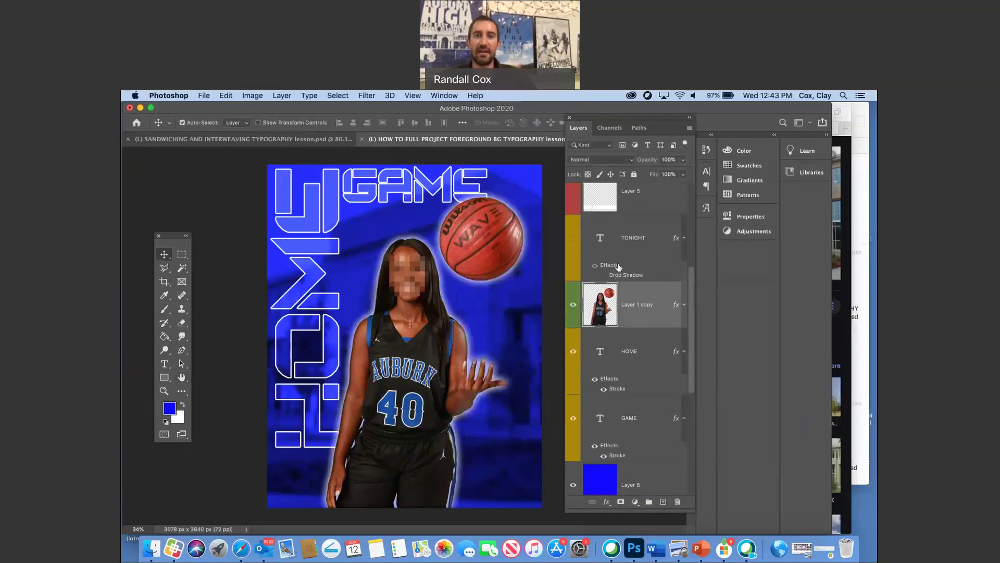
Show the TONIGHT text and move the player and basketball slightly right.
left_click(573, 238)
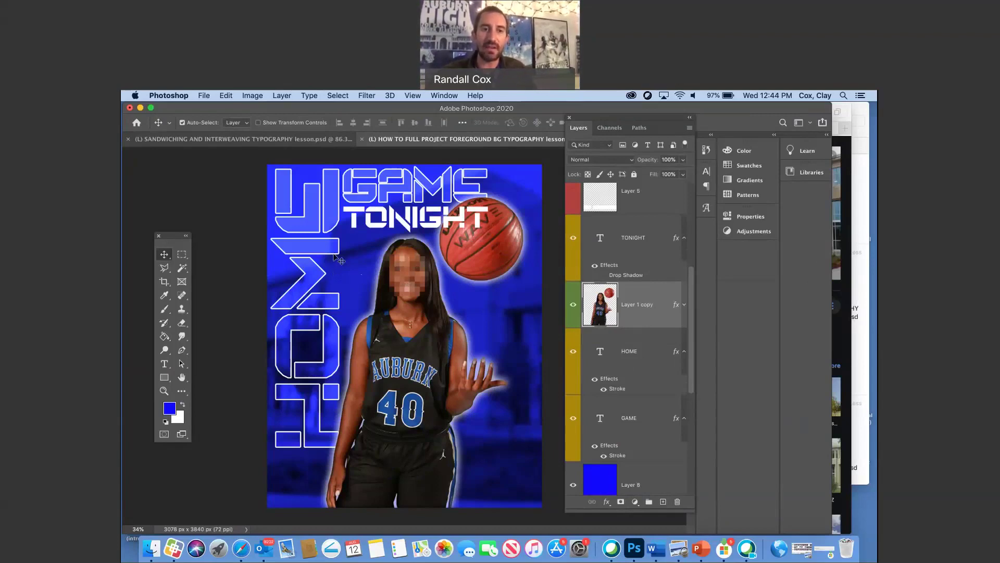
mouse_move(404, 286)
left_mouse_down()
mouse_move(429, 284)
mouse_move(417, 283)
left_mouse_up()
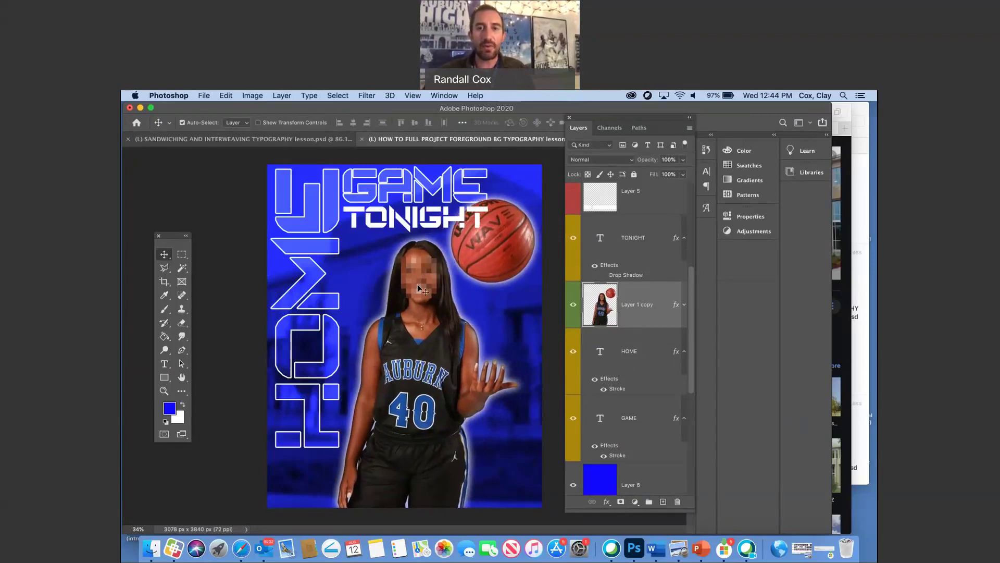
left_click(575, 193)
left_click(575, 193)
key("shift+Left")
key("shift+Left")
key("shift+Left")
key("shift+Left")
key("shift+Left")
key("shift+Left")
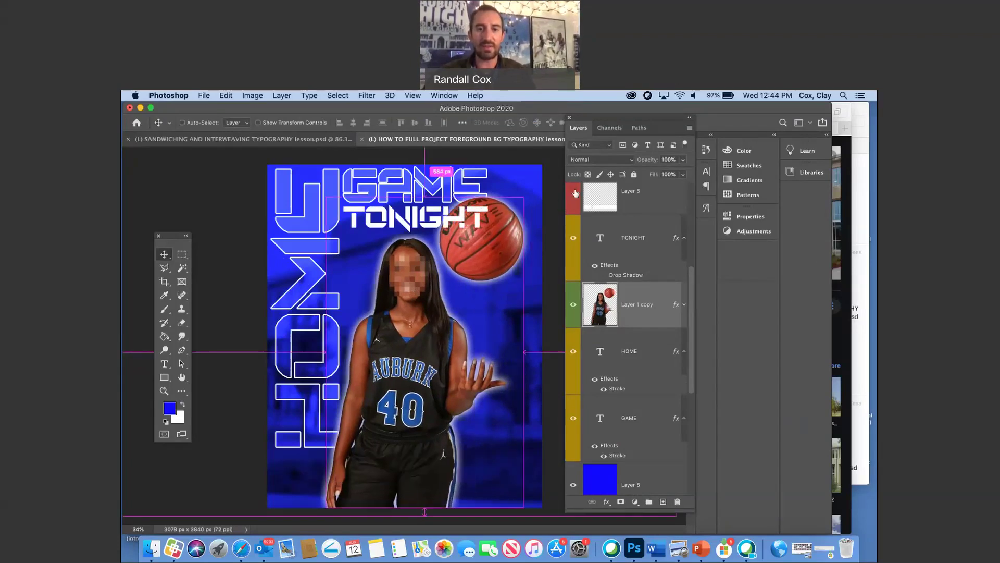
left_click(575, 193)
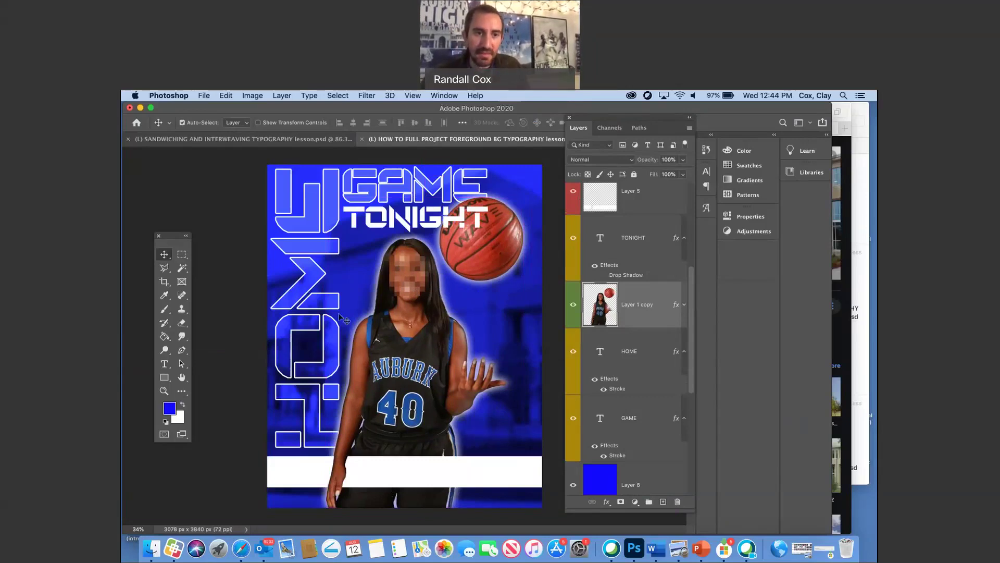
key("z")
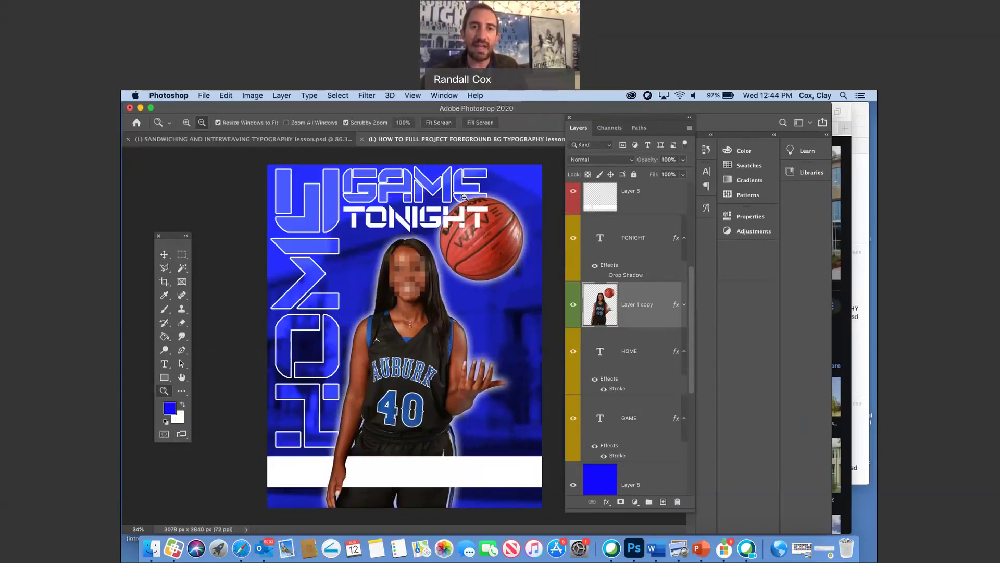
left_click_drag(464, 197, 455, 173)
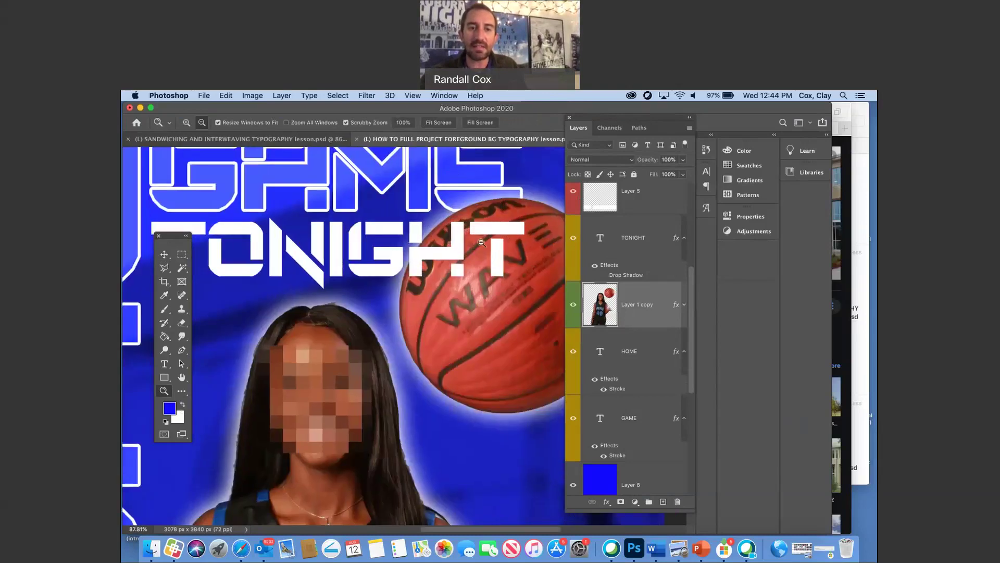
scroll(427, 337, "down", 10)
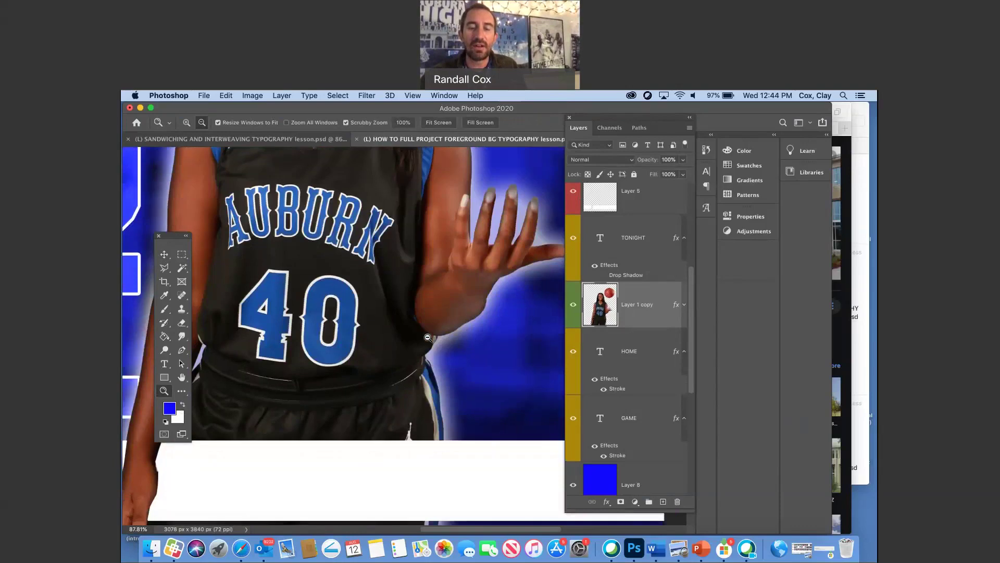
scroll(427, 338, "down", 3)
scroll(483, 322, "down", 3)
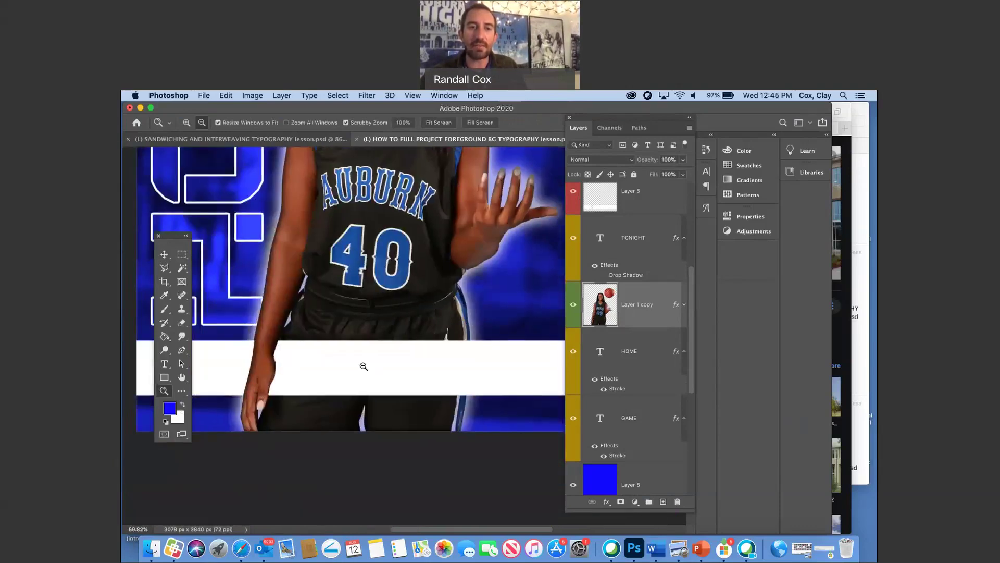
scroll(364, 367, "down", 4)
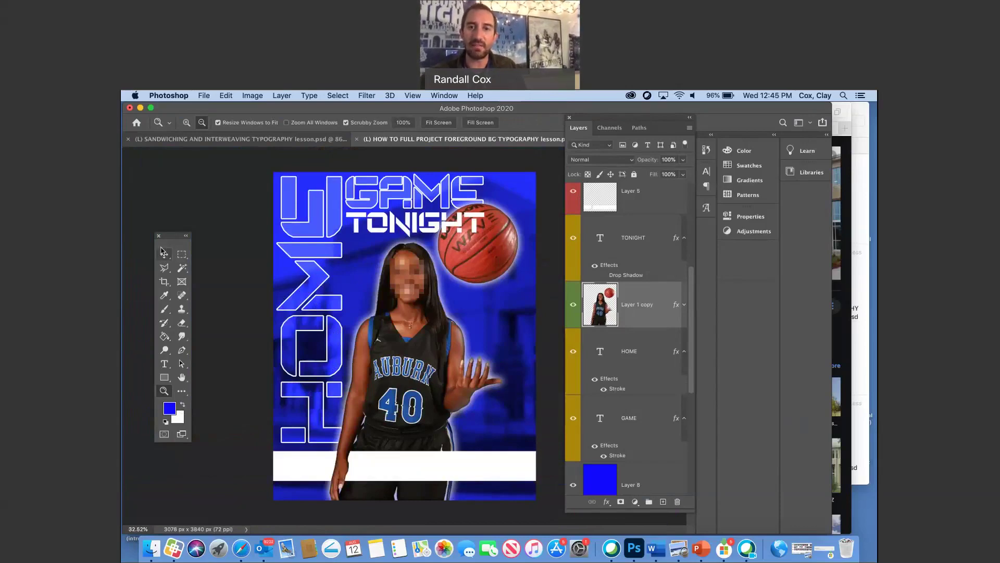
Turn on the blue A logo layer (Layer 4) and the lens flare layer (Layer 6 copy).
key("v")
scroll(599, 256, "up", 5)
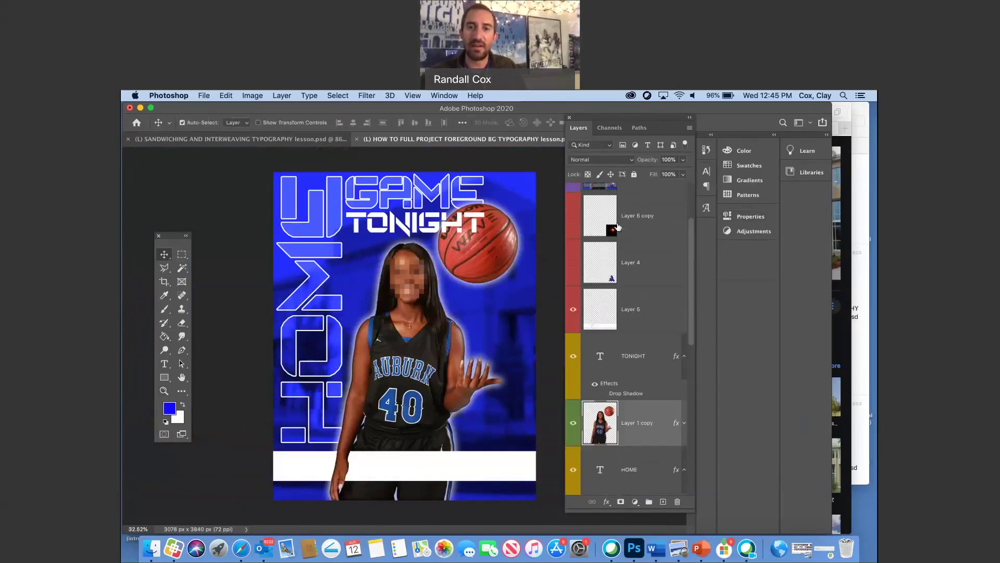
left_click(573, 272)
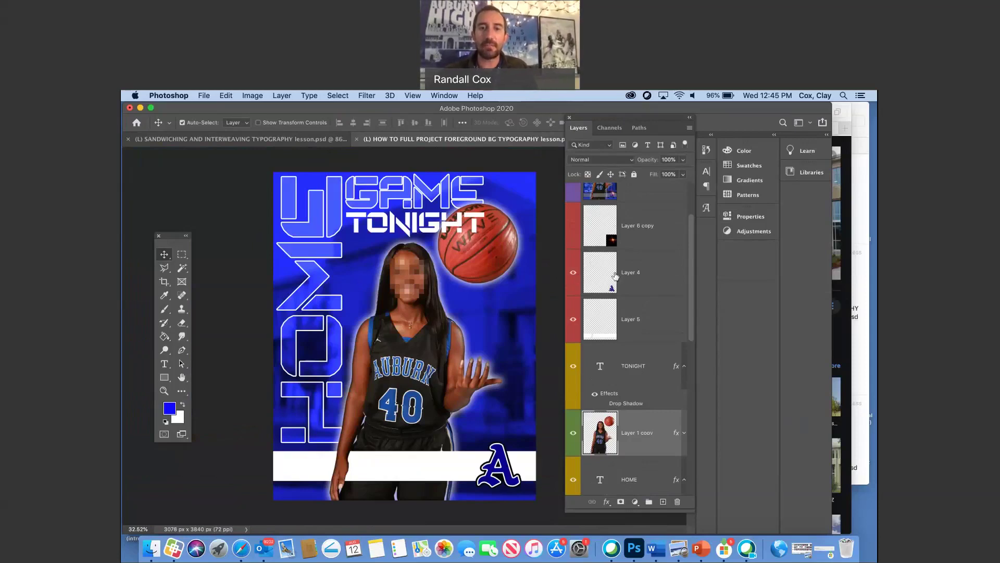
scroll(612, 275, "up", 2)
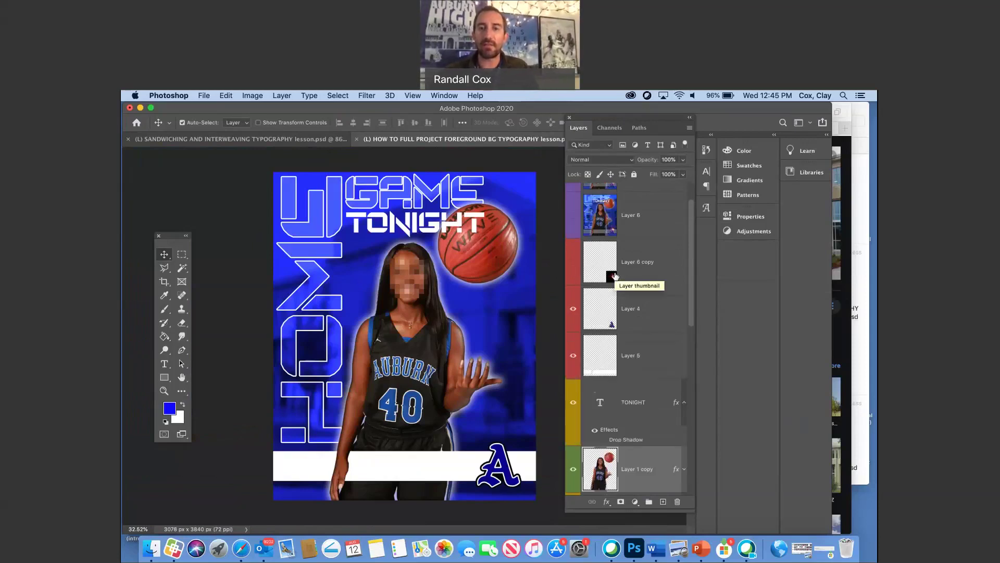
left_click(572, 262)
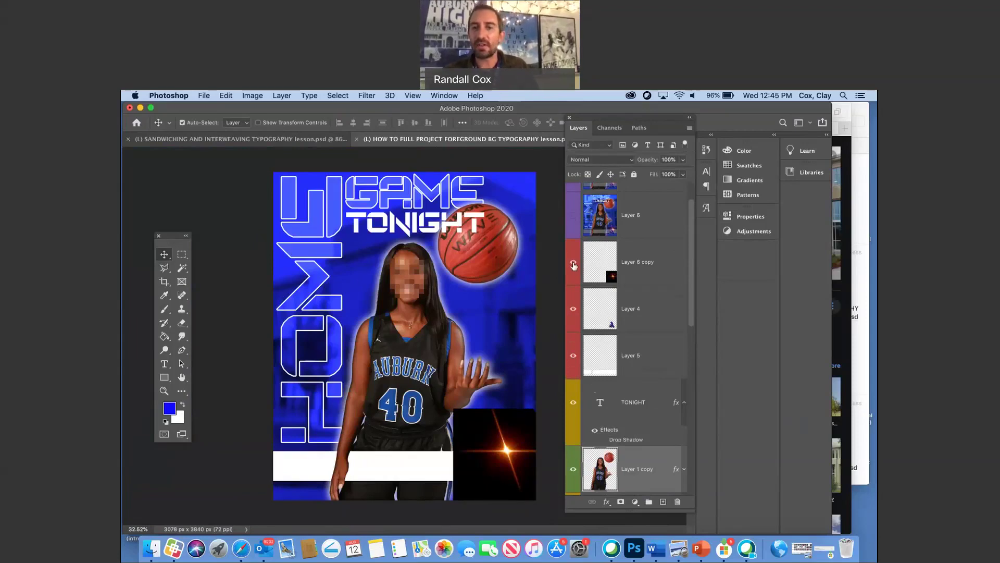
Set the lens flare's blend mode to Screen and move it just above the A logo.
left_click(600, 274)
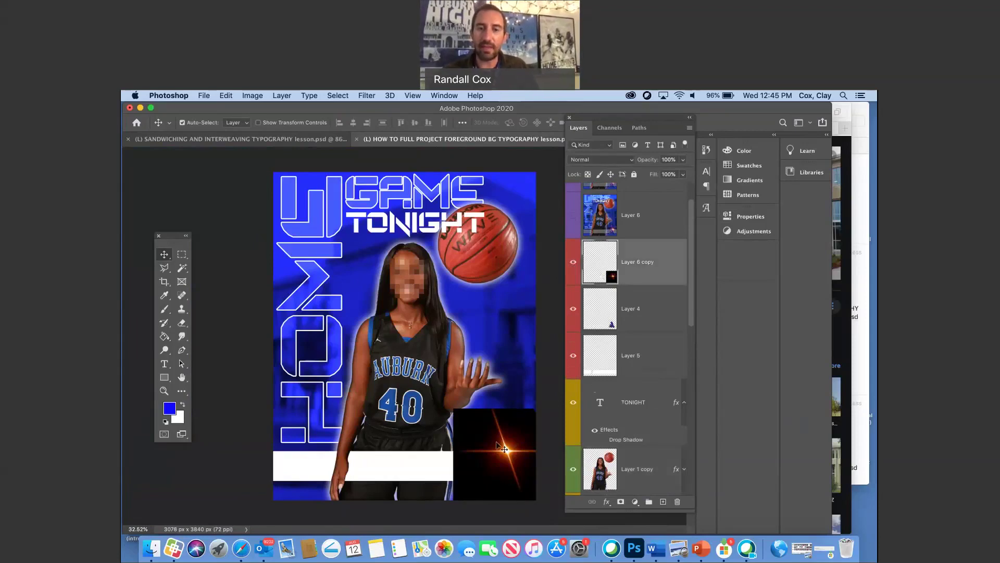
left_click(586, 160)
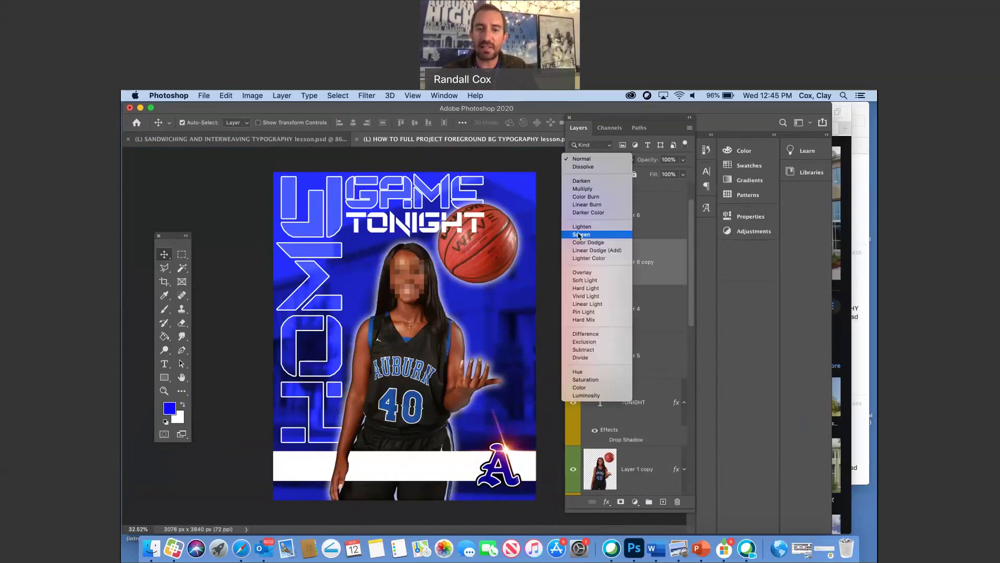
left_click(580, 234)
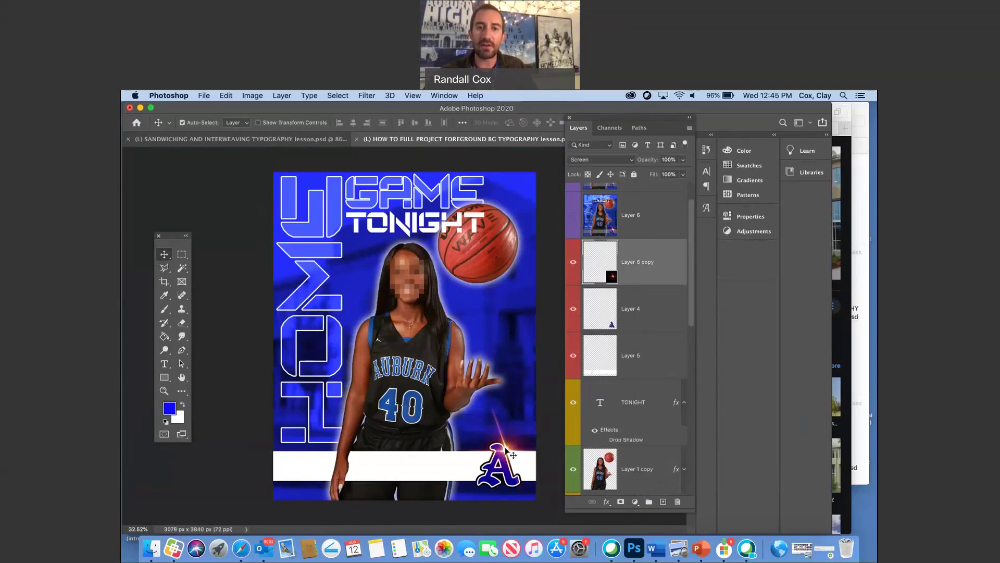
mouse_move(506, 449)
left_mouse_down()
mouse_move(436, 276)
mouse_move(477, 232)
mouse_move(503, 439)
left_mouse_up()
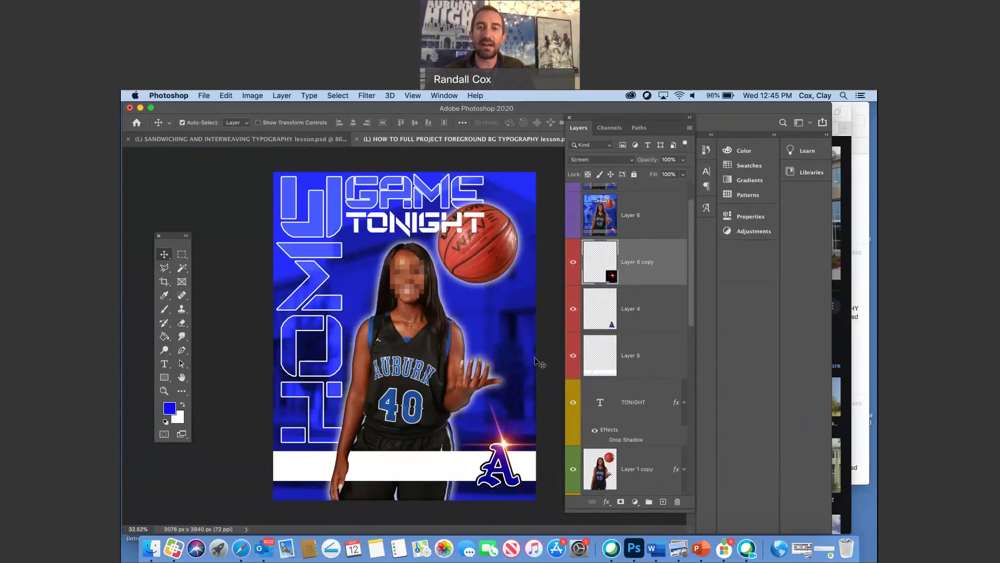
Select and hide the player cutout layer, Layer 1 copy.
scroll(656, 306, "up", 1)
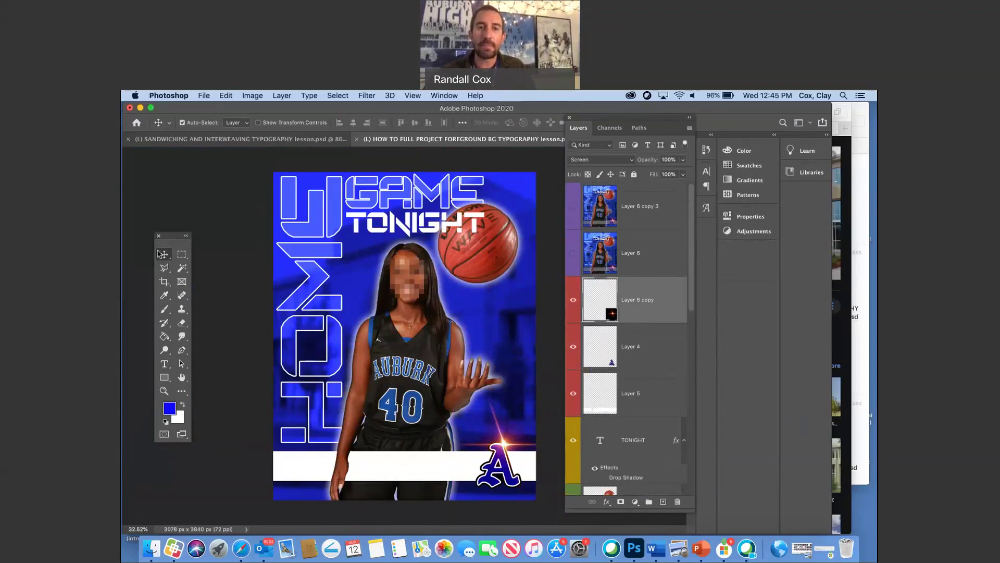
left_click(409, 278)
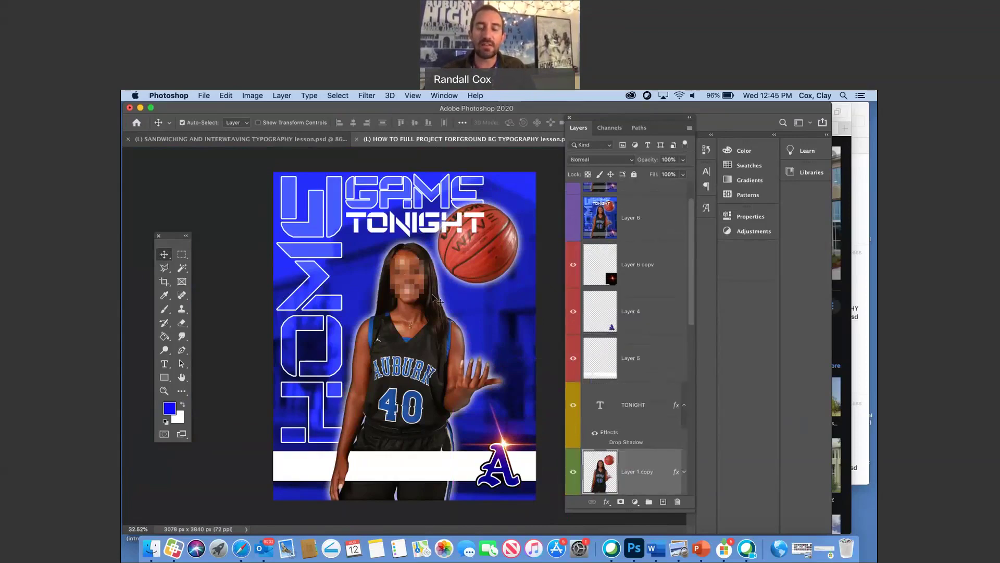
left_click(574, 473)
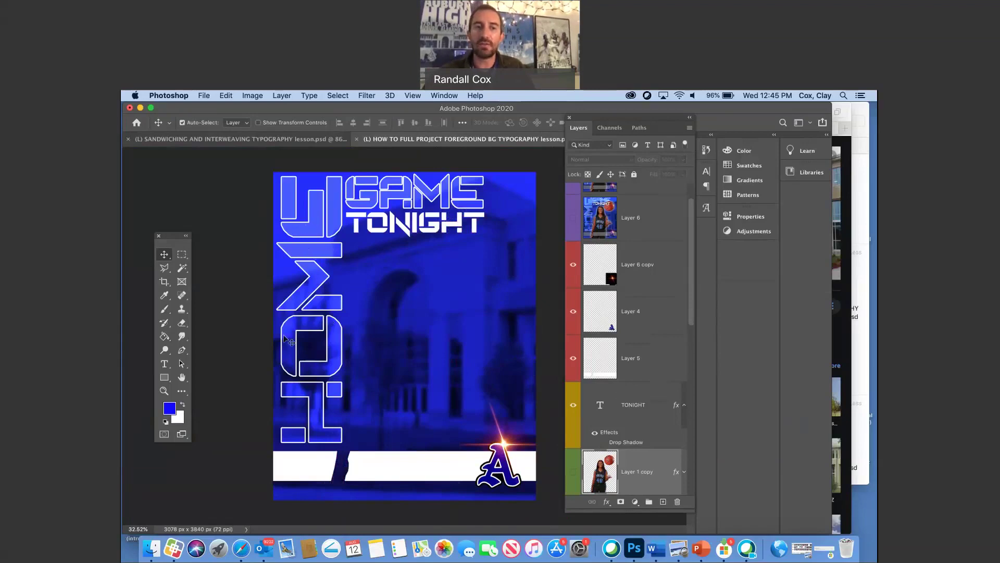
Retype the vertical HOME lettering as AWAY, then show and re-hide the player cutout.
left_click(163, 363)
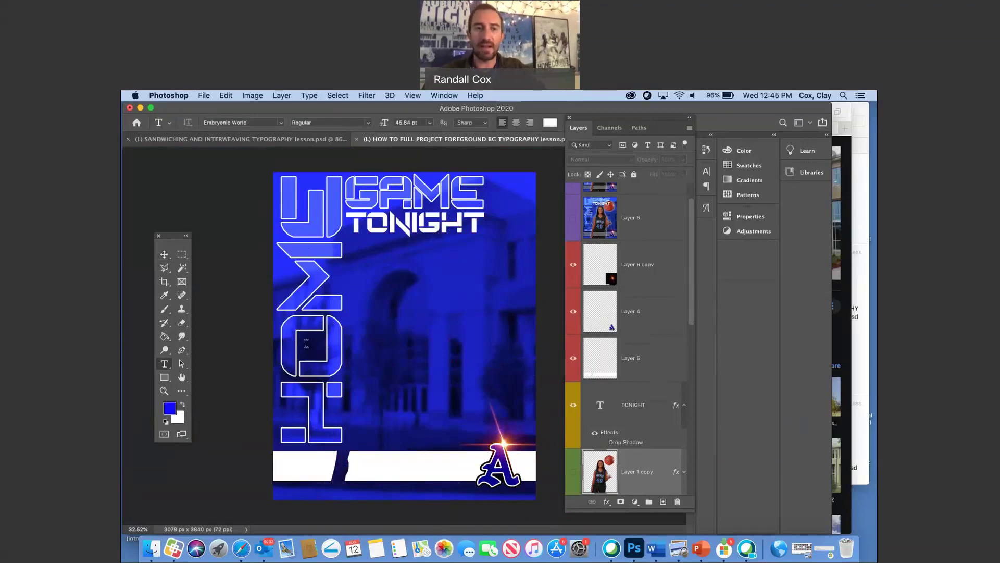
double_click(307, 344)
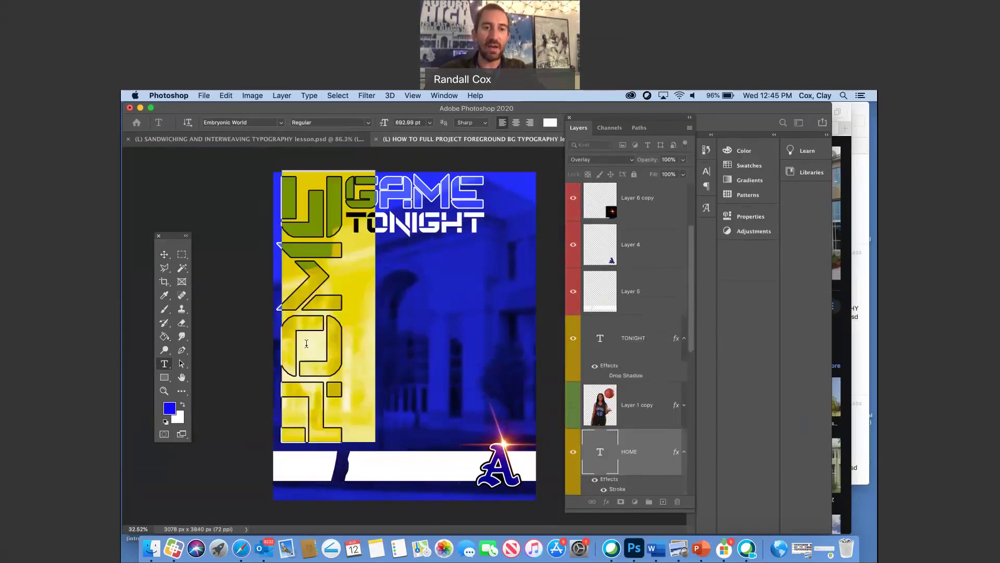
type("AWAY")
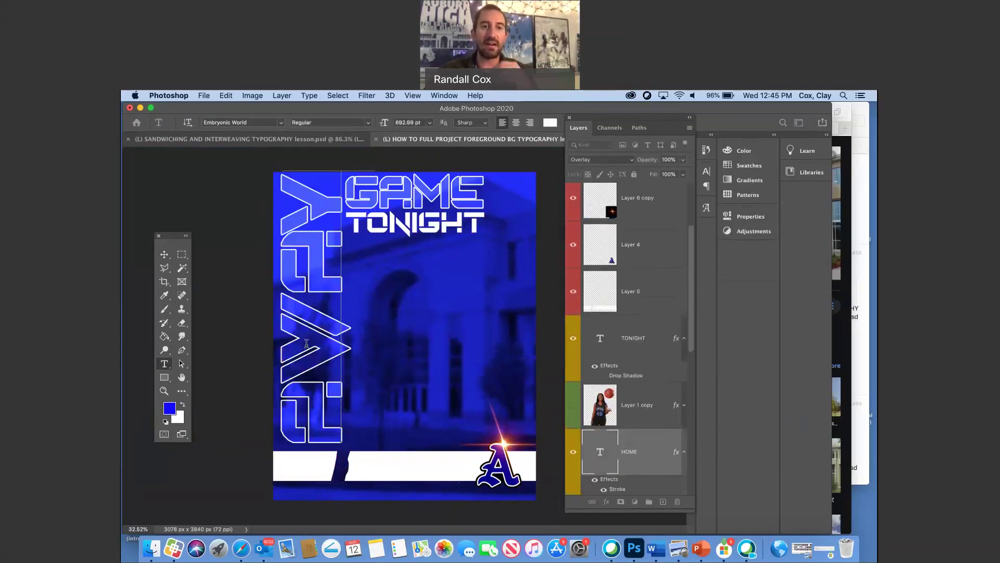
left_click(164, 256)
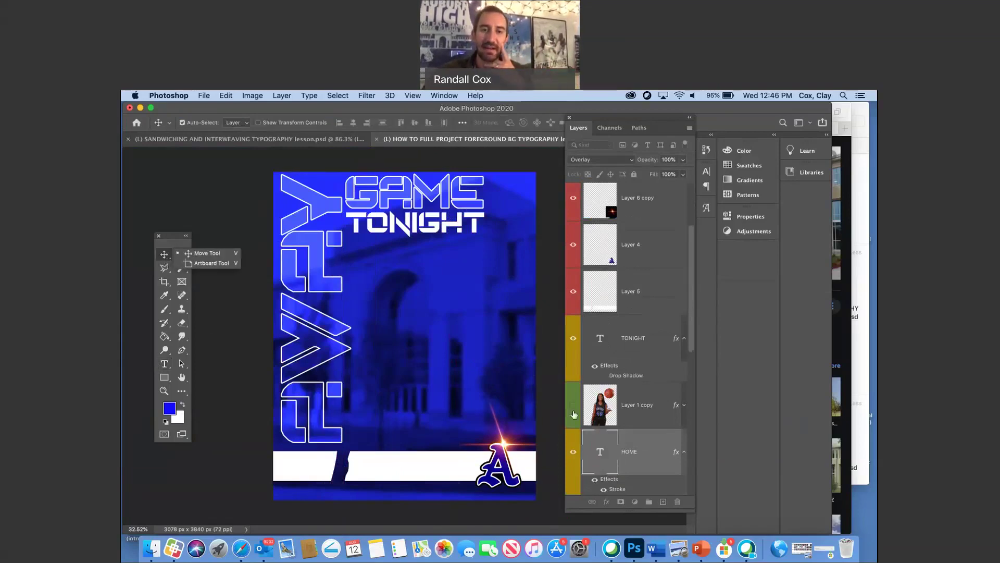
left_click(574, 412)
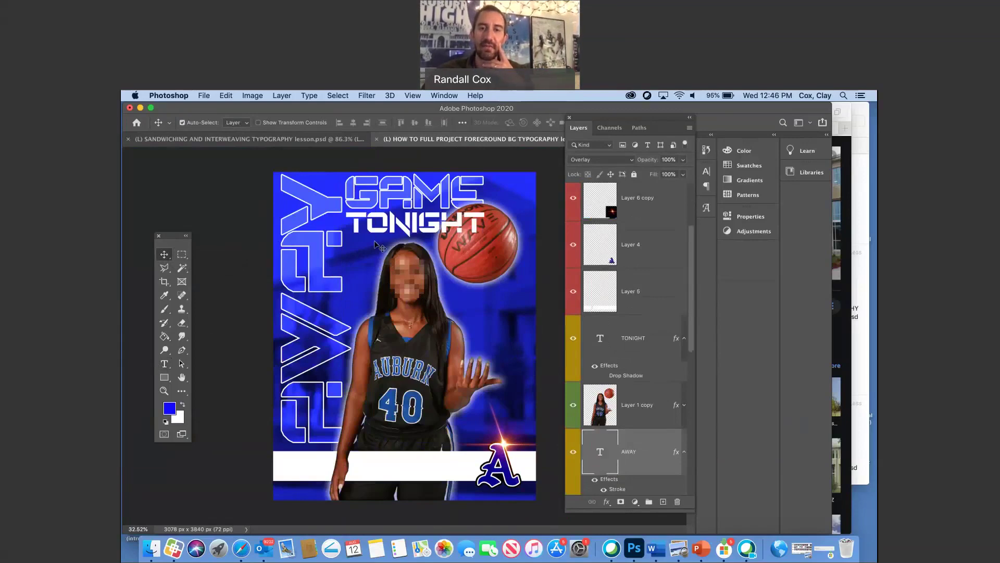
left_click(572, 409)
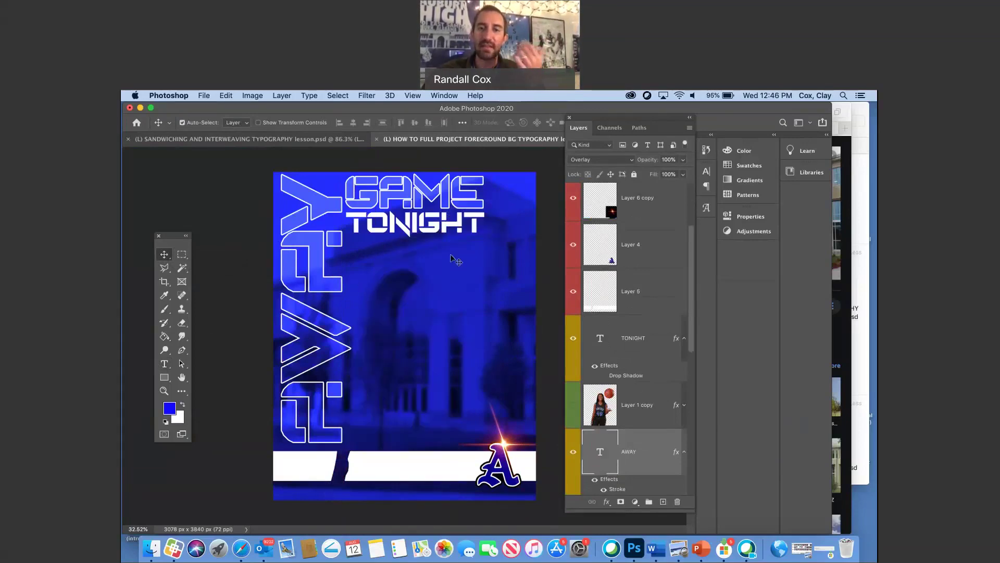
Show the player cutout, the merged Layer 6 image and Layer 6 copy 3.
left_click(572, 405)
scroll(612, 258, "up", 2)
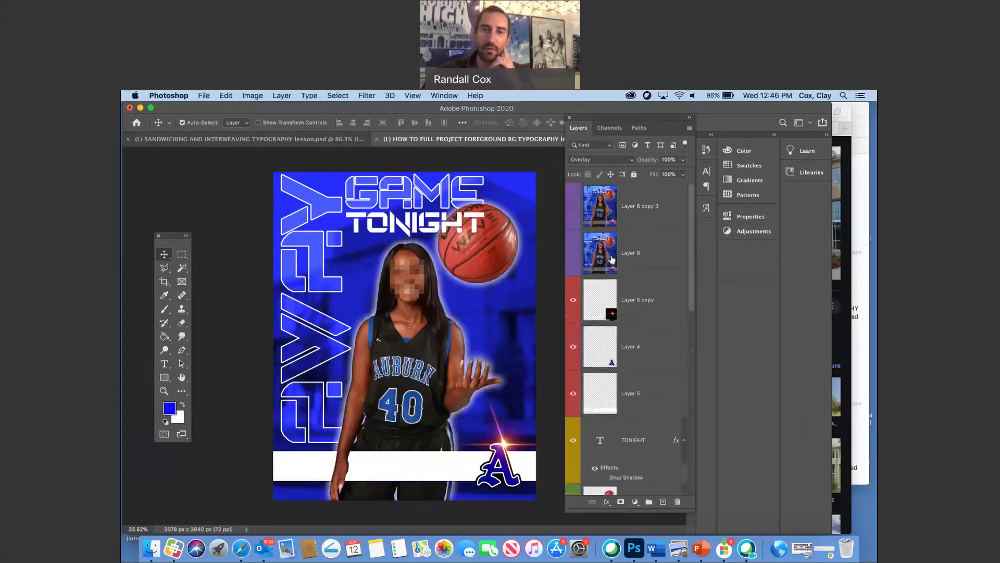
left_click(574, 254)
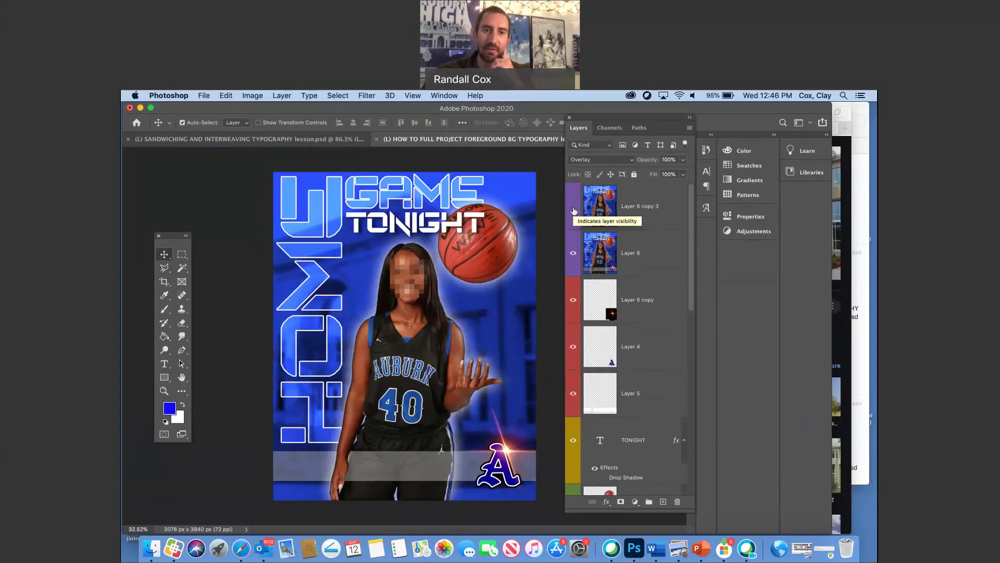
left_click(574, 208)
Zoom in on the lettering, hide Layer 6 copy 3 to compare sharpness, then zoom out.
left_click(164, 390)
left_click_drag(333, 313, 303, 240)
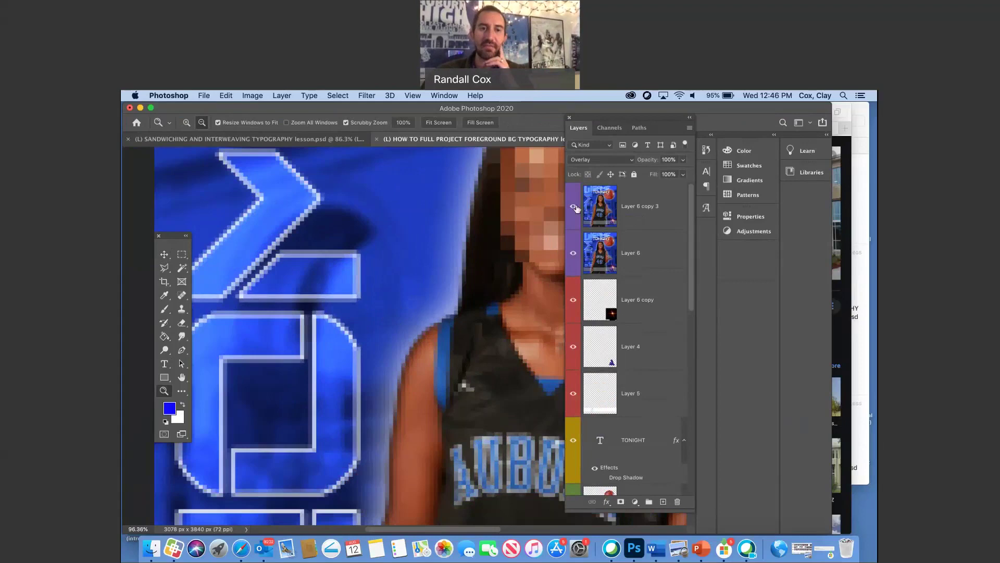
left_click(574, 208)
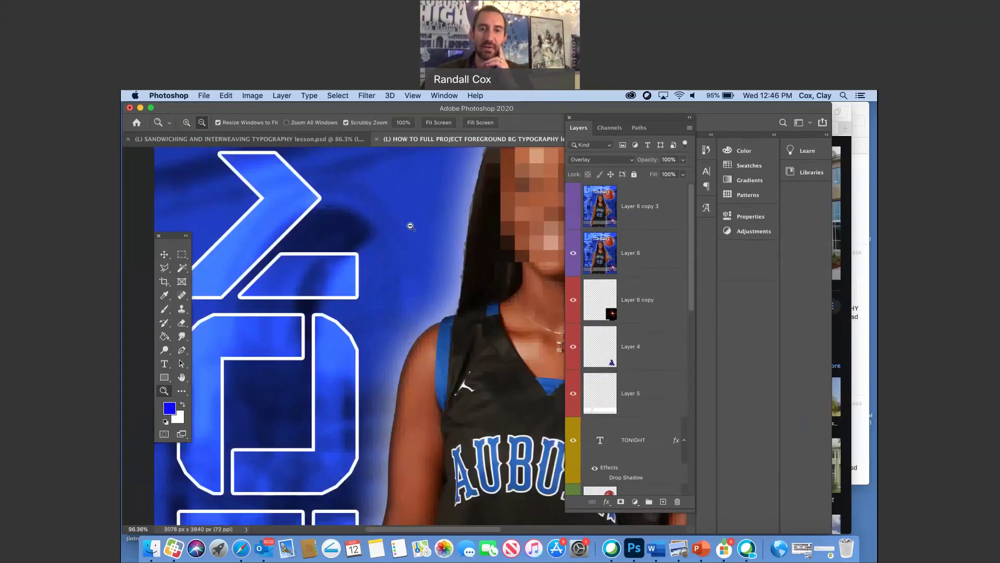
left_click(411, 226)
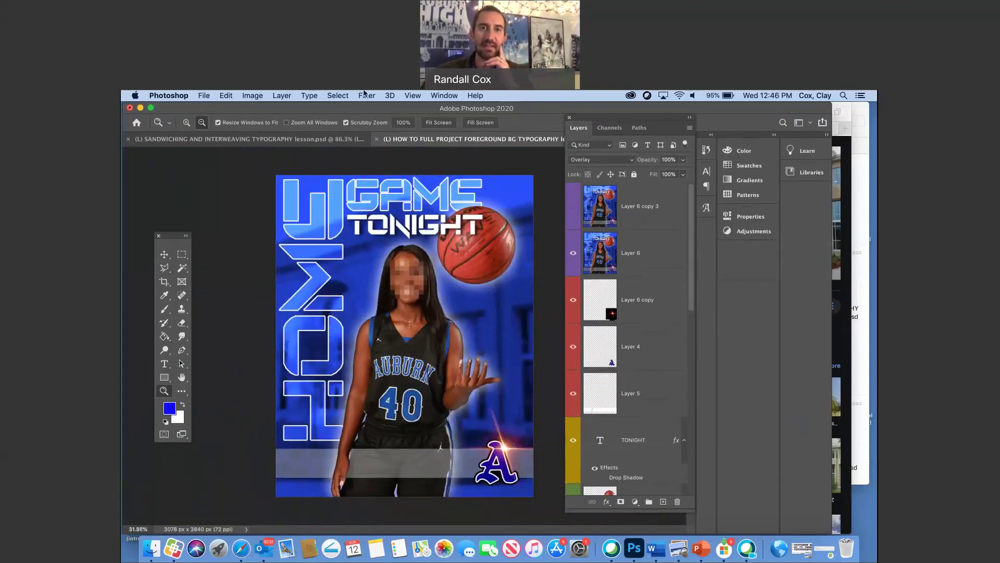